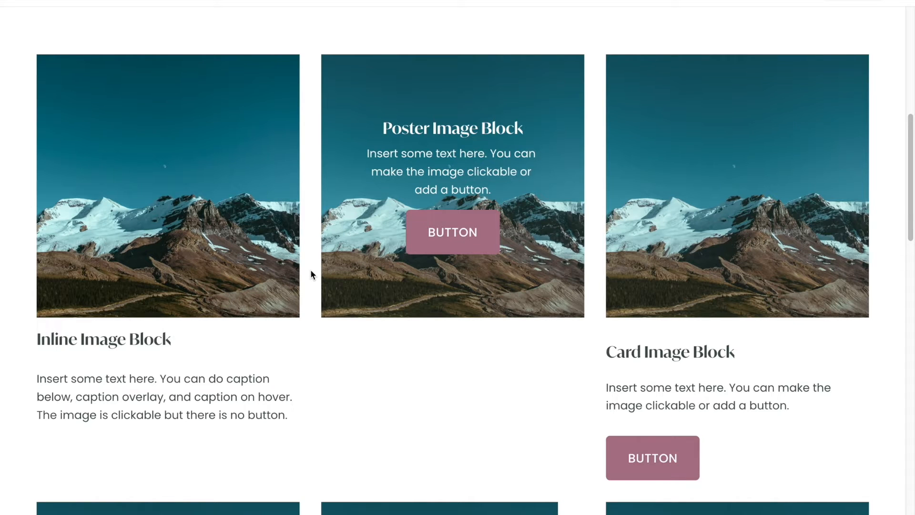
- Add an image block to the empty section and fill it with a free stock mountain landscape image
scroll(310, 270, up, 8)
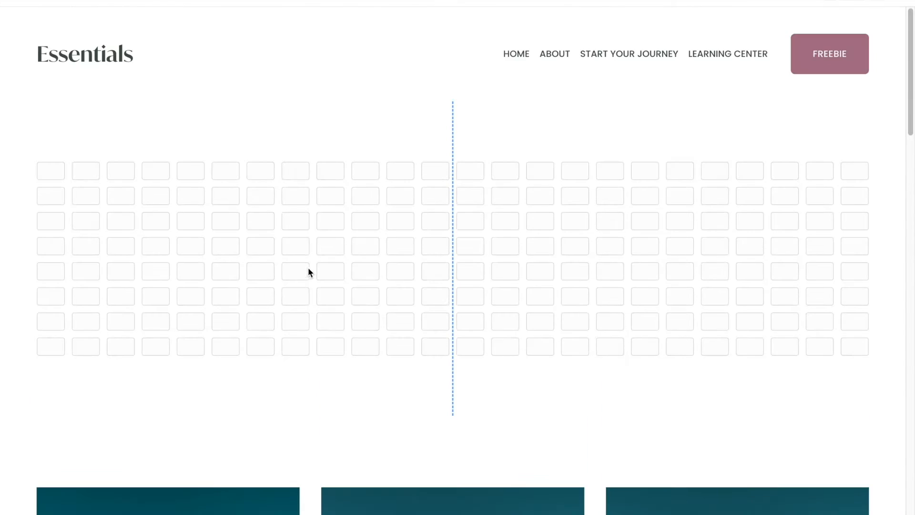
mouse_move(181, 195)
click(81, 133)
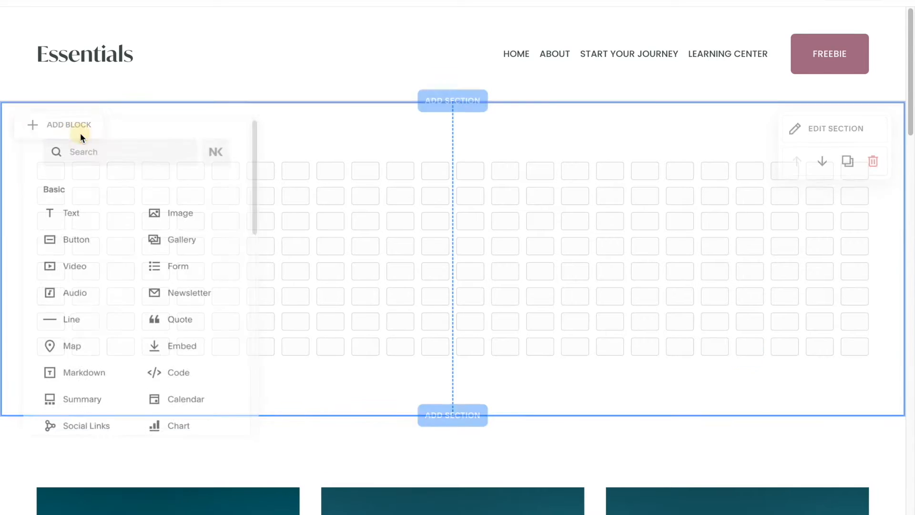
click(180, 210)
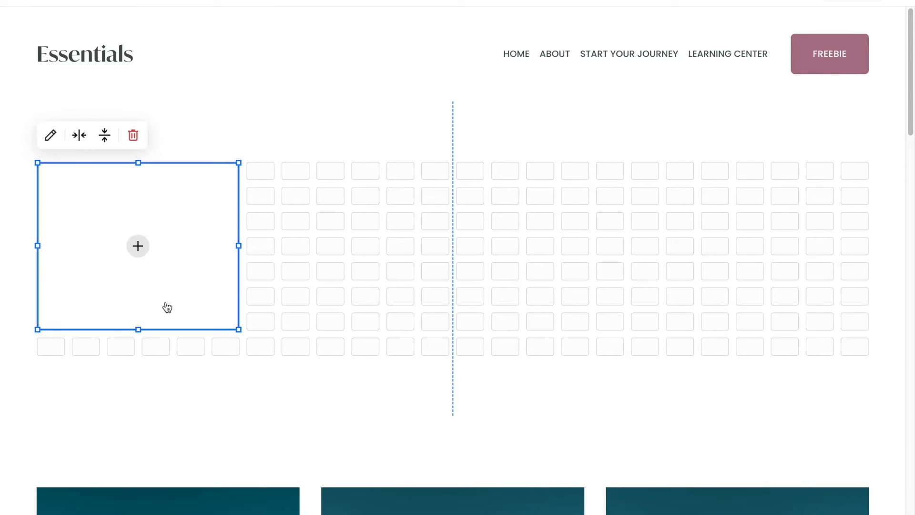
click(142, 248)
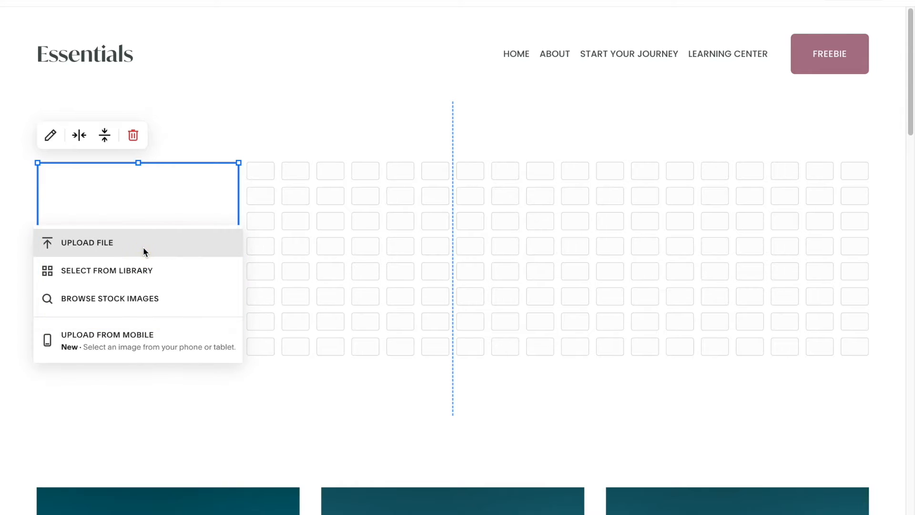
click(152, 306)
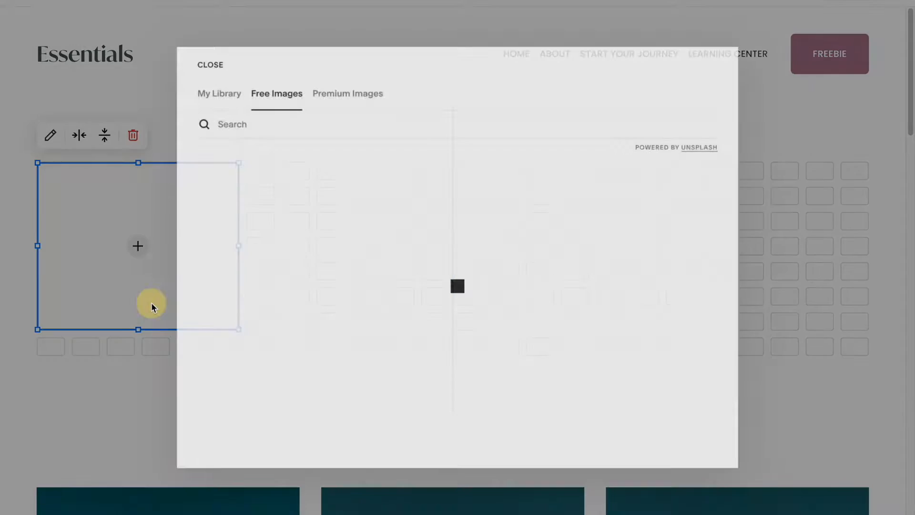
click(323, 365)
click(491, 335)
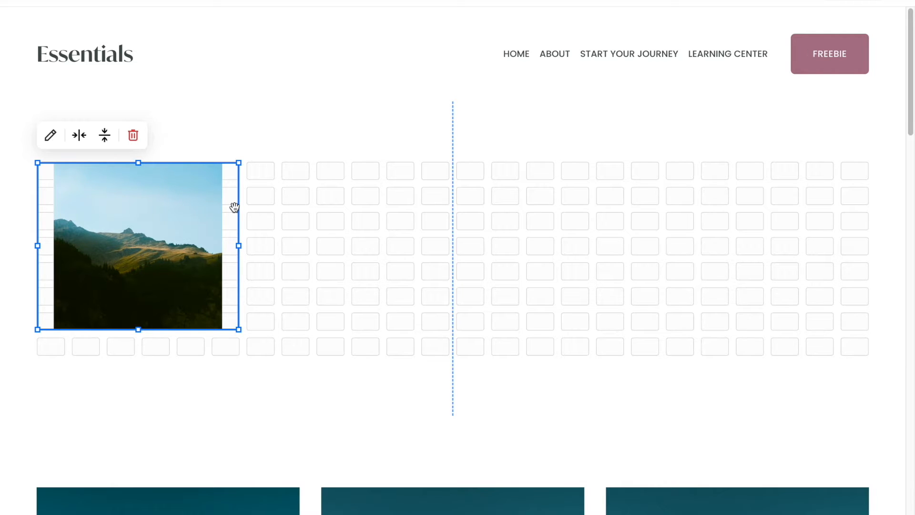
- Set the image block's design to Fill and switch its corner radius to individual corners
click(51, 137)
click(333, 189)
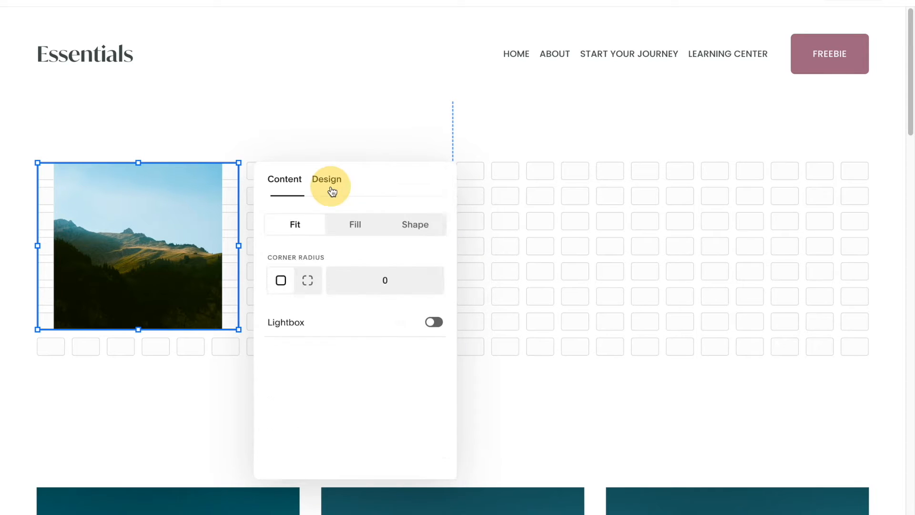
click(364, 229)
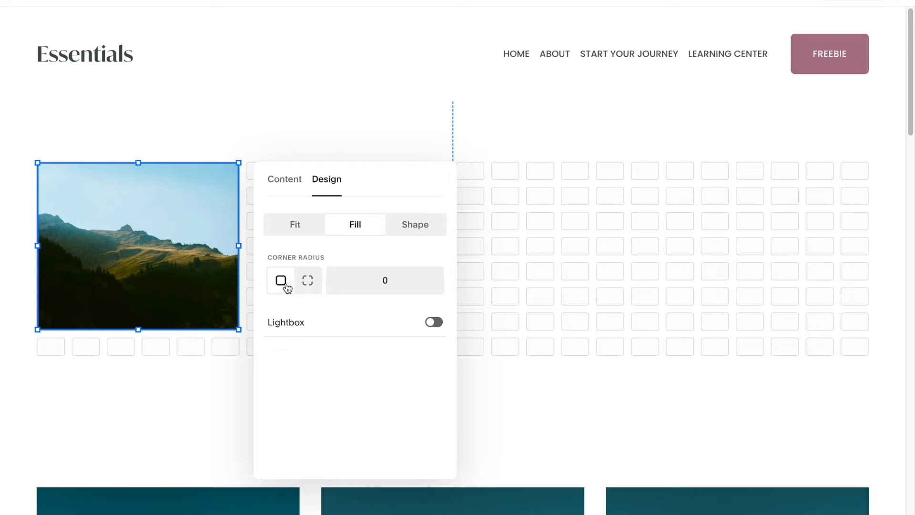
click(309, 281)
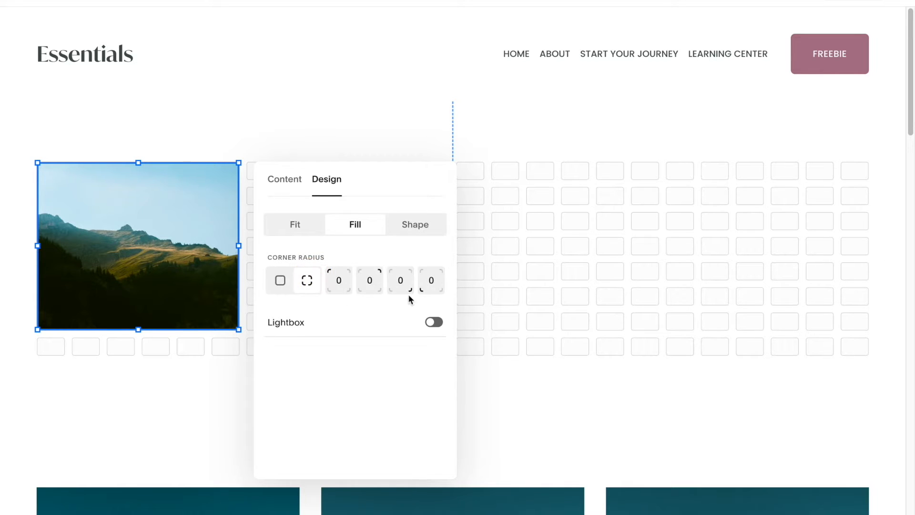
click(513, 265)
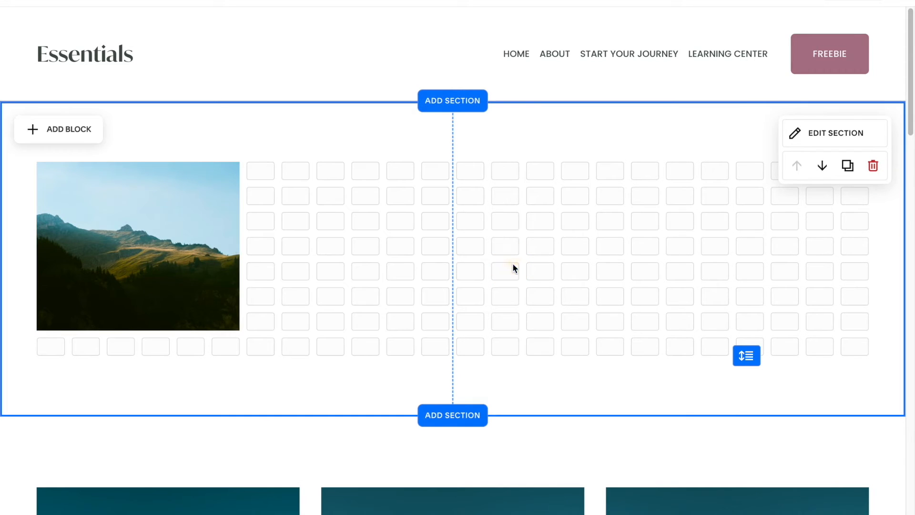
- Add a text block and move it directly below the image
click(69, 130)
click(69, 209)
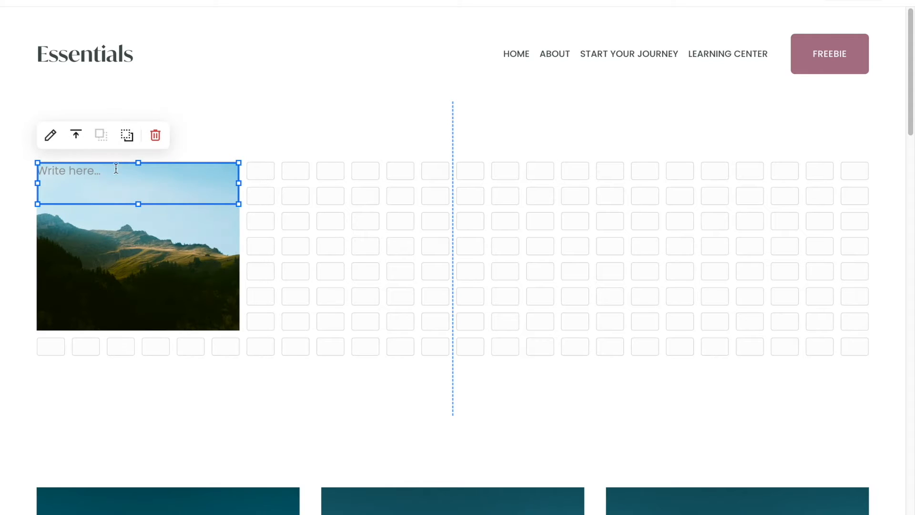
drag(115, 162, 118, 343)
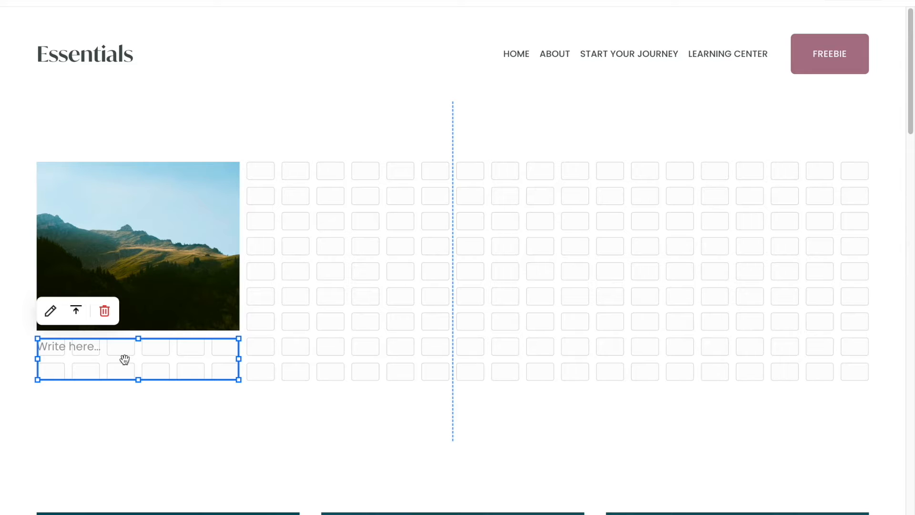
- Set the 'Inline Image Block' heading line of the text block to Heading 4
click(70, 346)
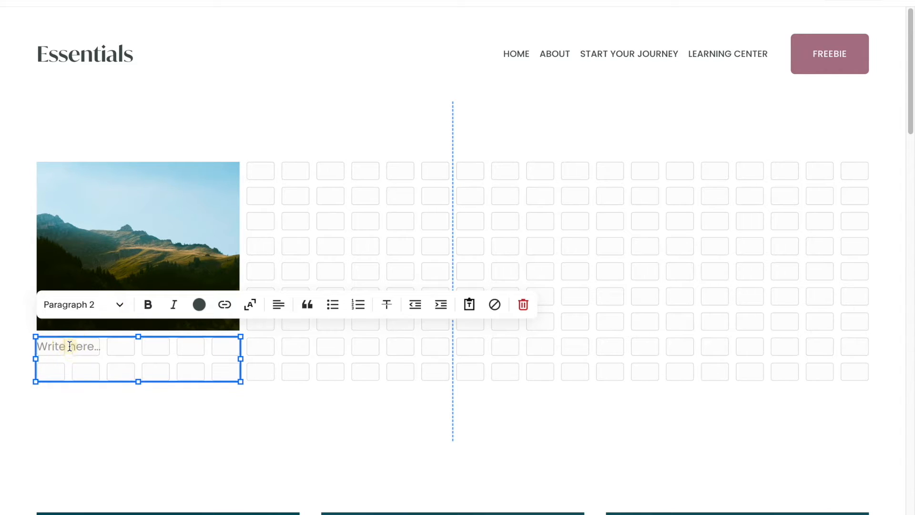
click(99, 307)
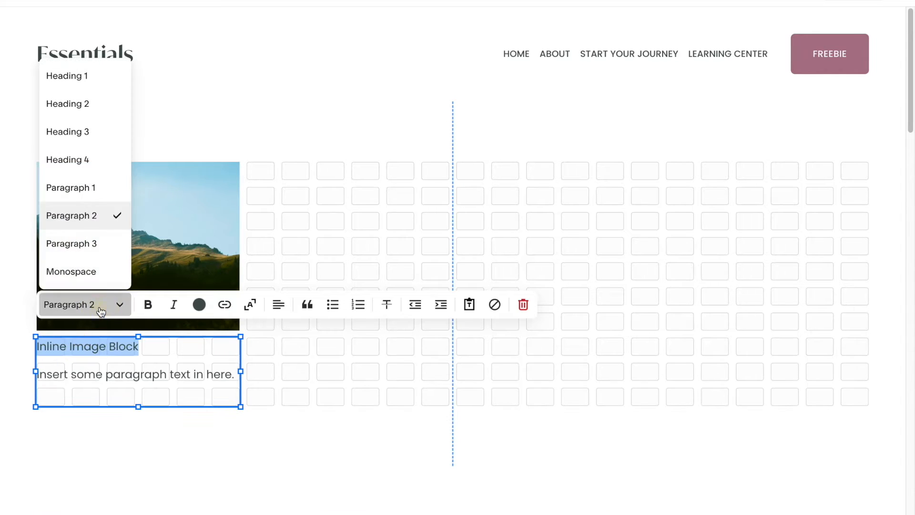
click(91, 160)
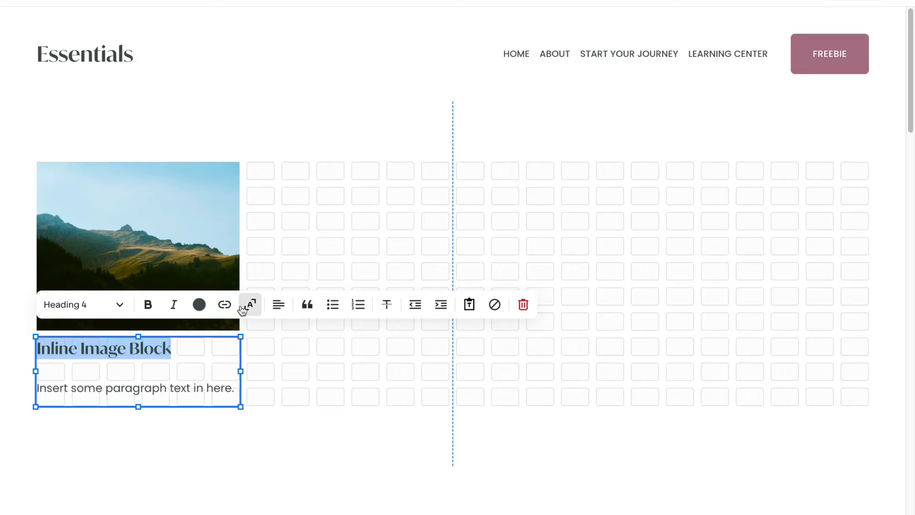
click(278, 304)
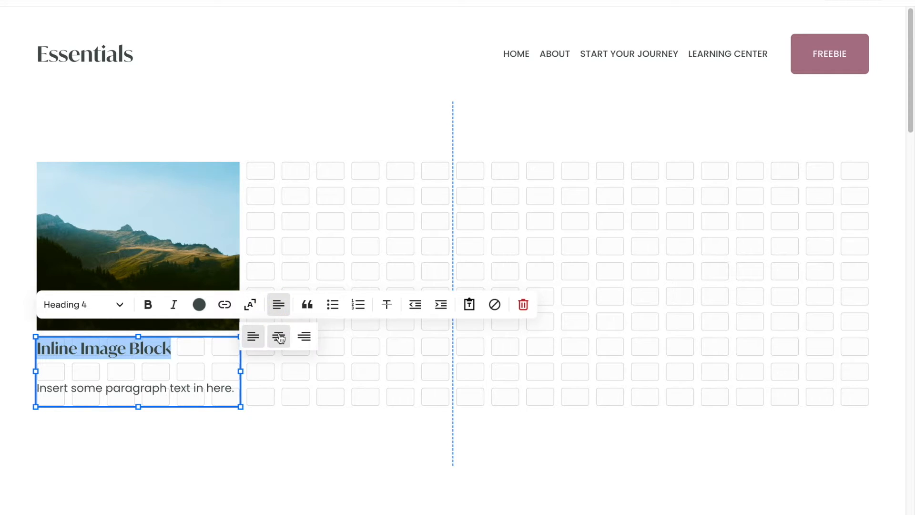
click(251, 307)
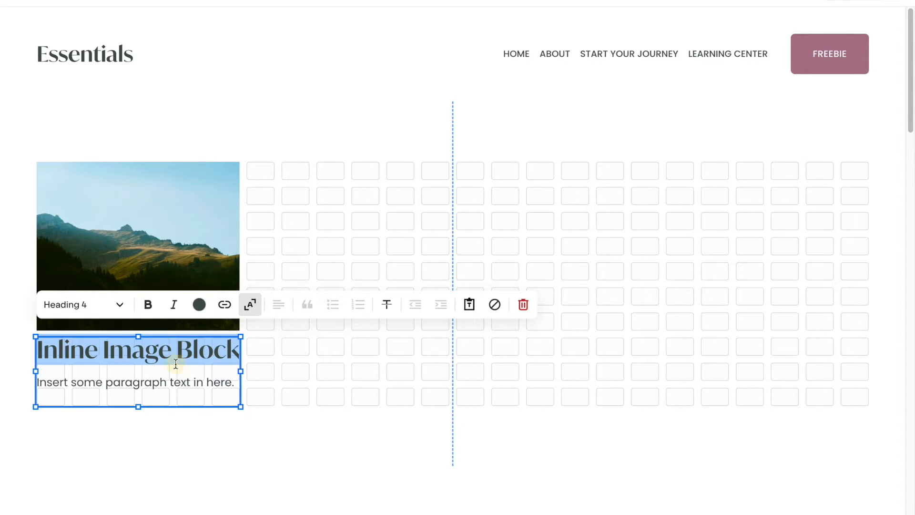
click(176, 362)
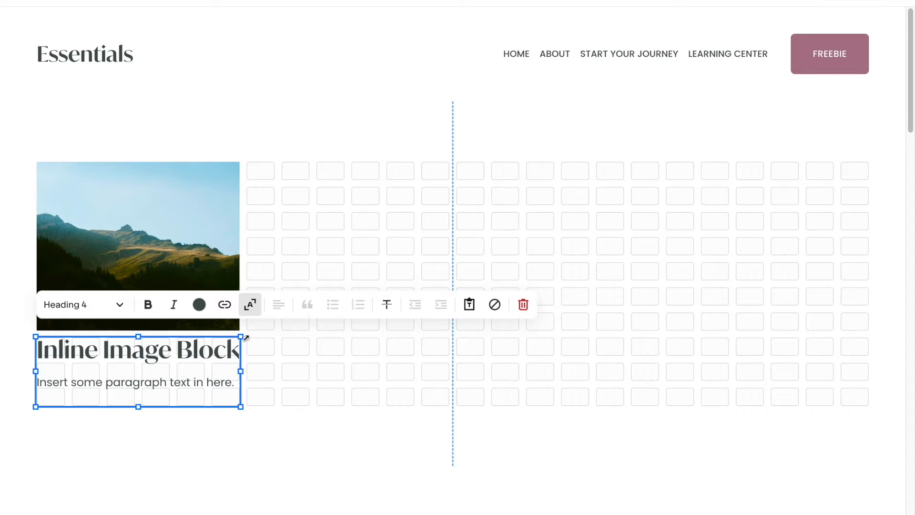
click(251, 308)
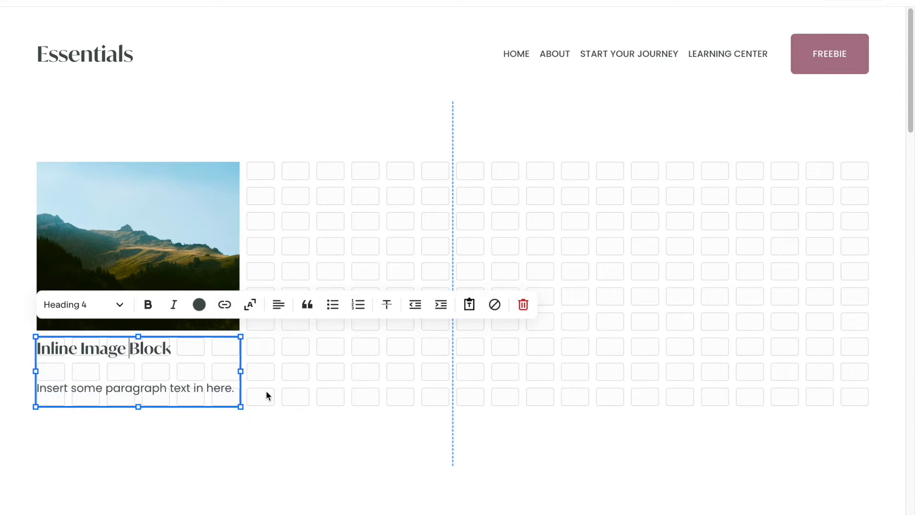
click(275, 381)
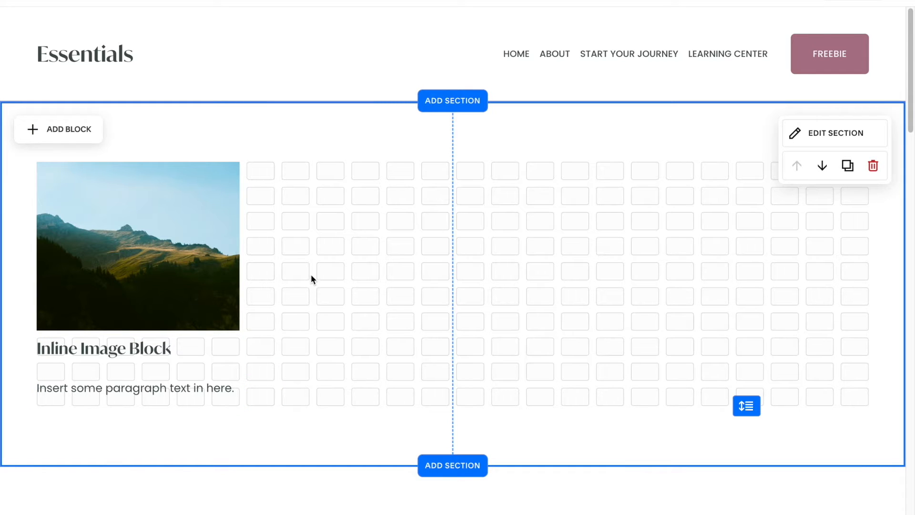
- Adjust the image and text block sizes and positions so the text sits snugly under the image
drag(302, 190, 27, 417)
drag(87, 203, 247, 293)
click(195, 281)
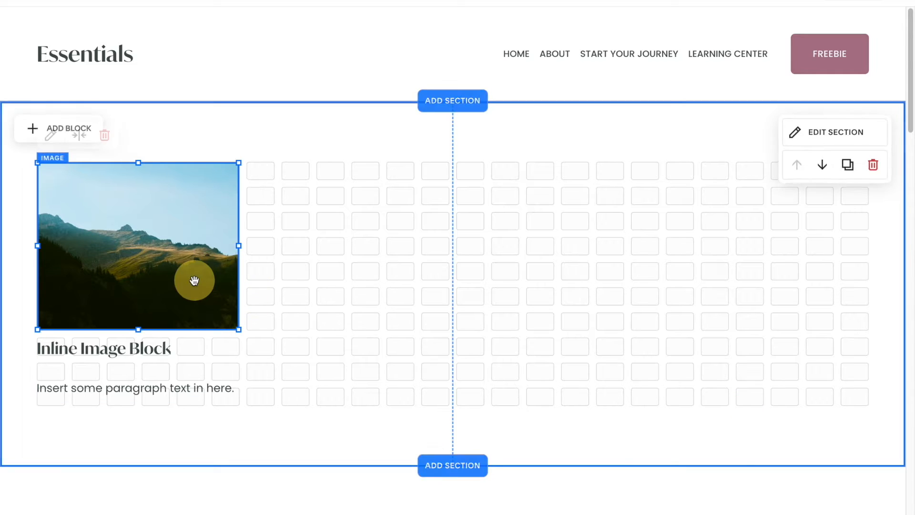
mouse_move(239, 163)
mouse_down()
mouse_move(262, 144)
mouse_move(240, 148)
mouse_up()
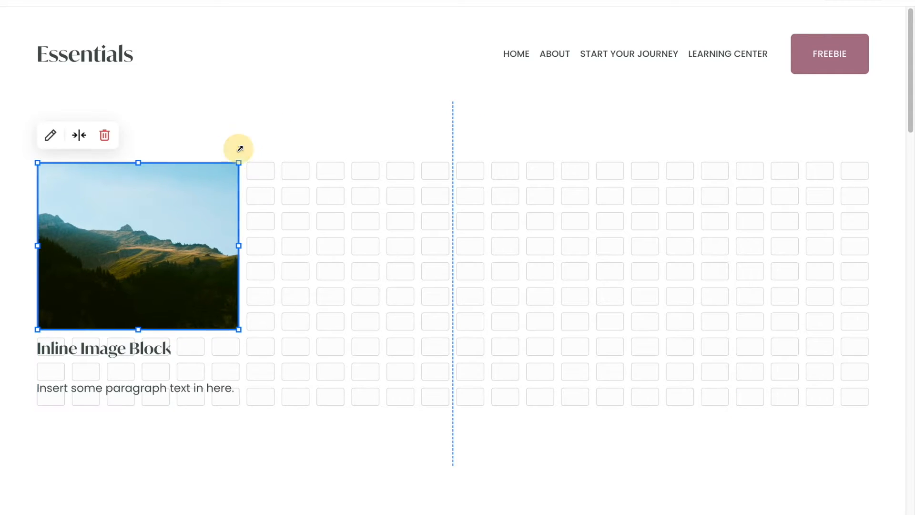
mouse_move(137, 329)
mouse_down()
mouse_move(135, 374)
mouse_move(137, 333)
mouse_up()
drag(136, 367, 154, 346)
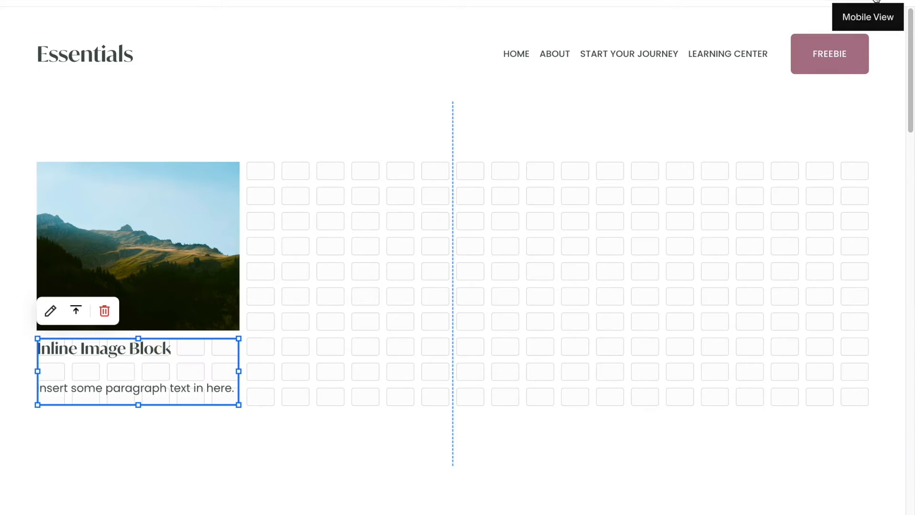
- Preview the block in mobile view and review the example image blocks further down the page
click(874, 1)
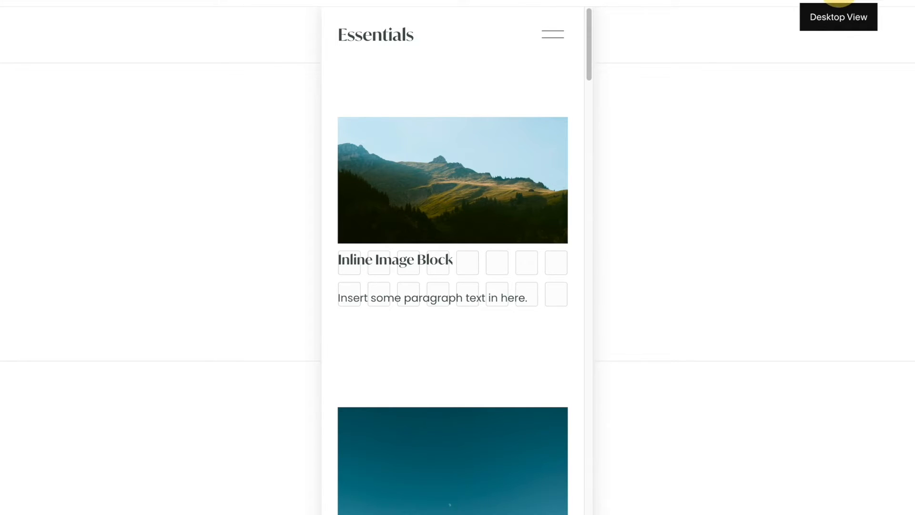
click(839, 2)
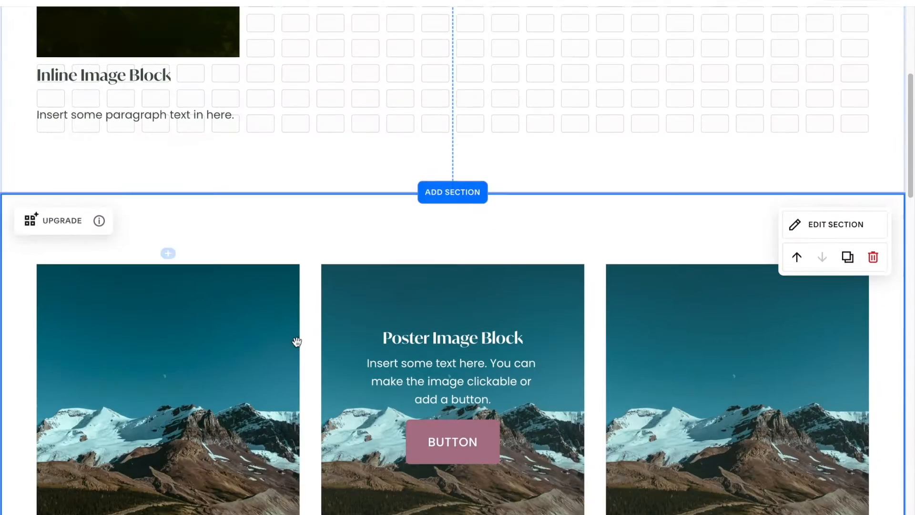
scroll(297, 341, down, 6)
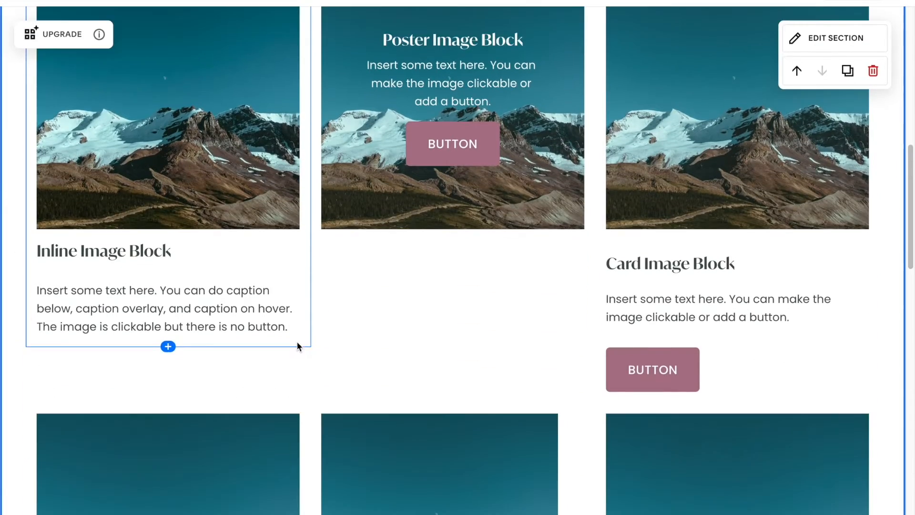
scroll(297, 341, down, 12)
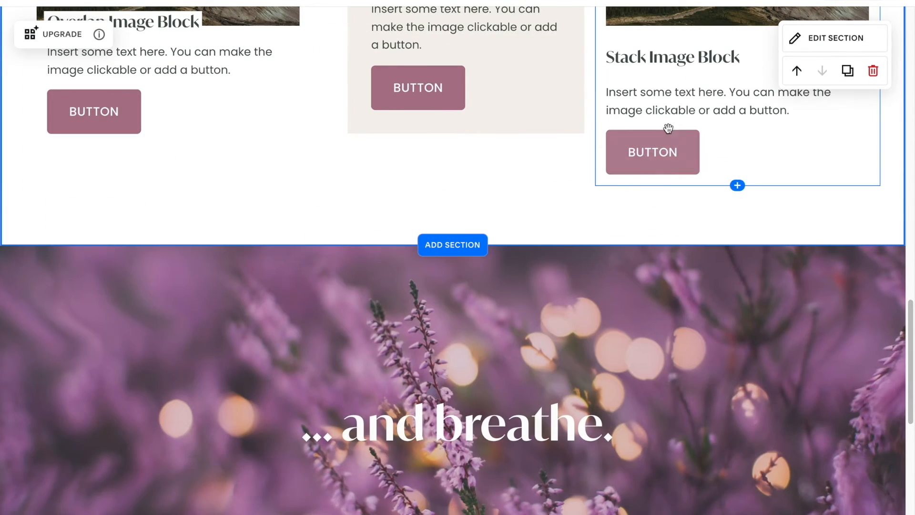
scroll(669, 133, up, 3)
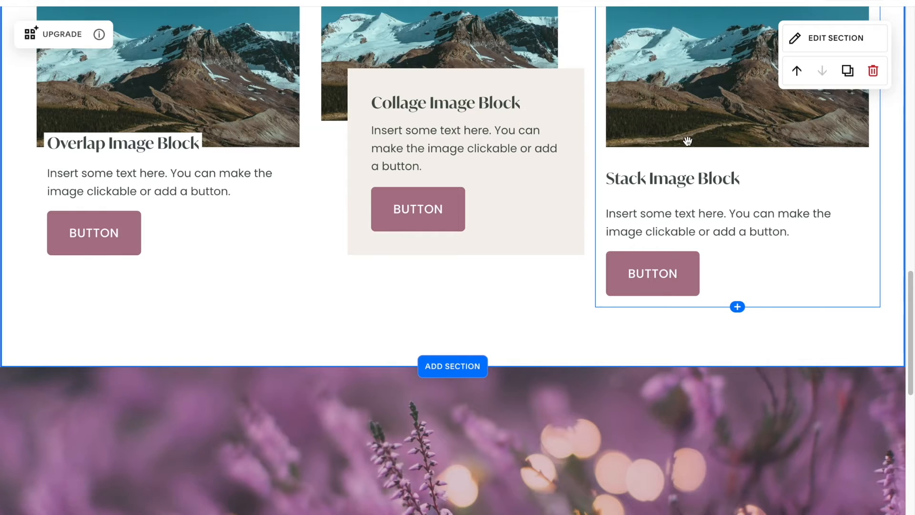
scroll(687, 139, up, 1)
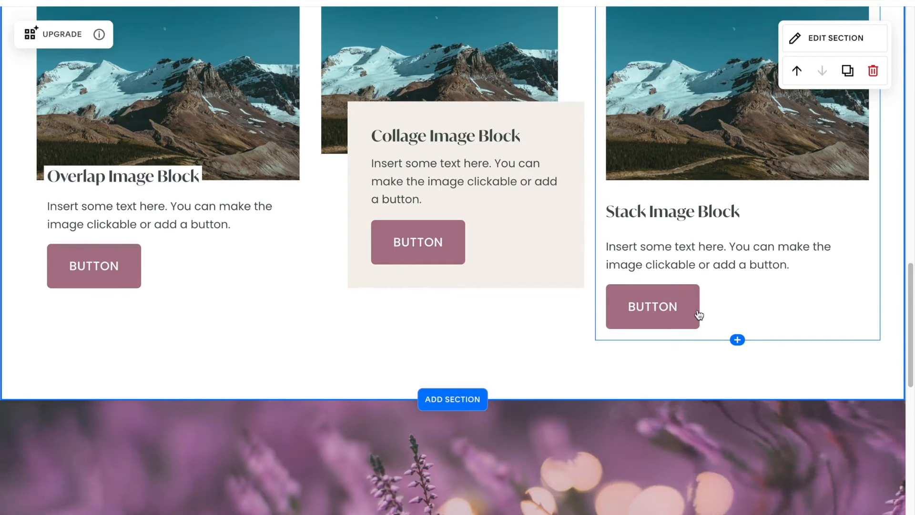
scroll(253, 245, up, 20)
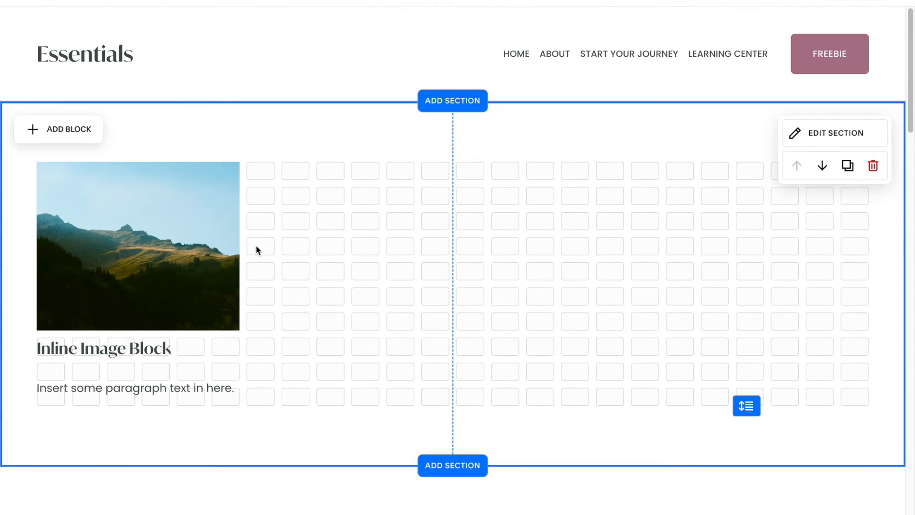
- Add a button block and place it below the paragraph text under the image
click(77, 129)
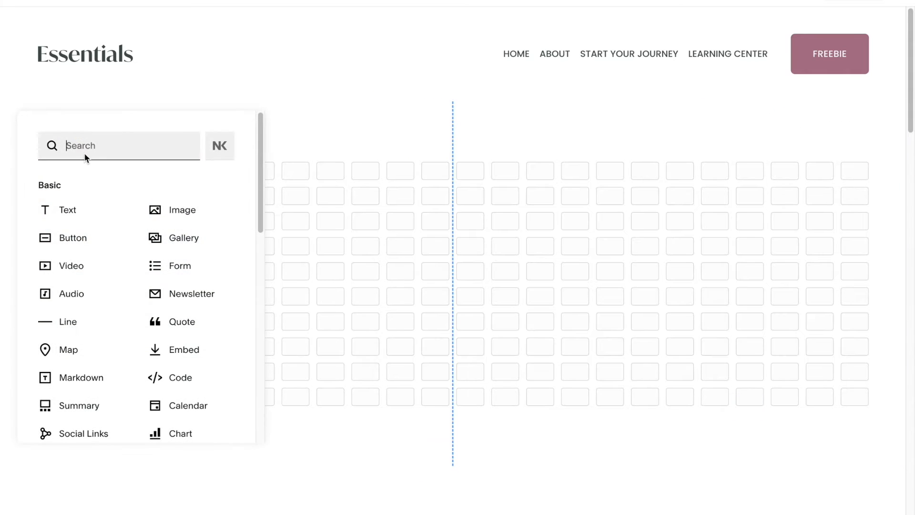
click(72, 237)
drag(114, 180, 232, 433)
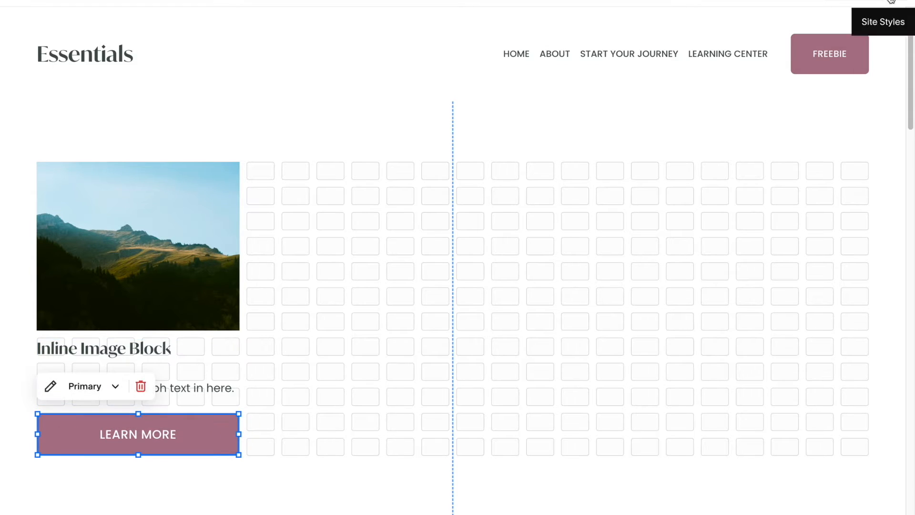
click(874, 1)
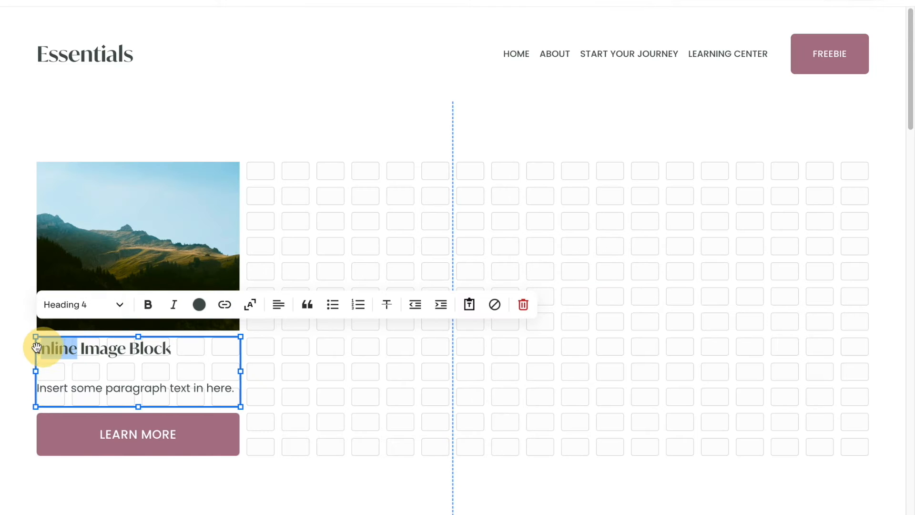
double_click(44, 345)
text(Stack)
click(352, 406)
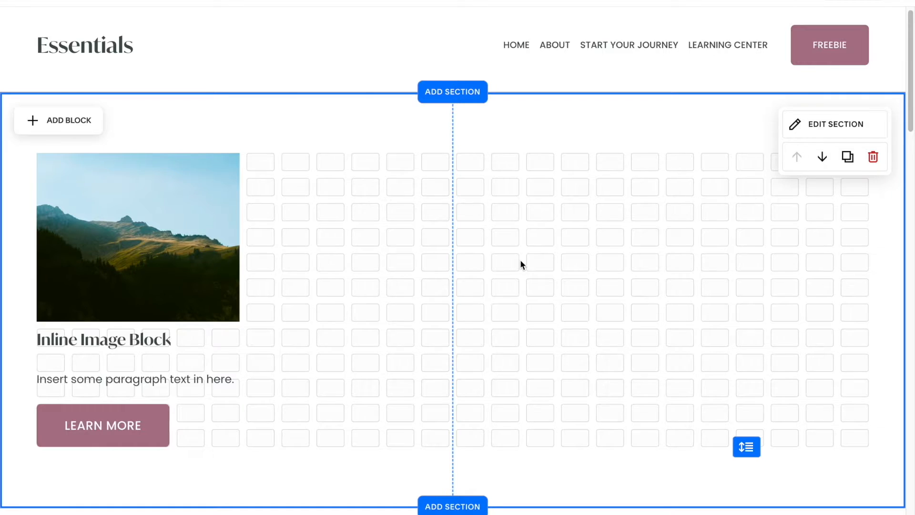
scroll(521, 264, down, 1)
scroll(520, 260, down, 8)
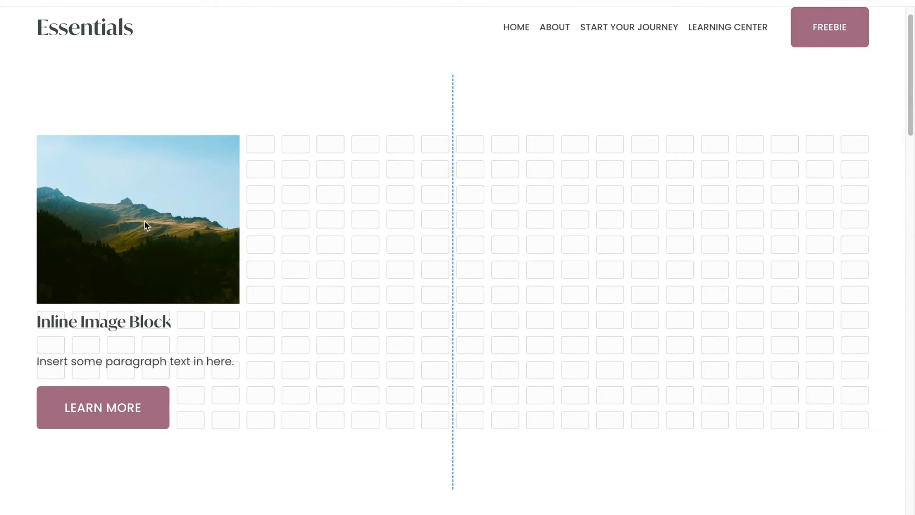
- Move and enlarge the image block so it spans the centre of the section
drag(136, 202, 340, 185)
drag(448, 303, 650, 404)
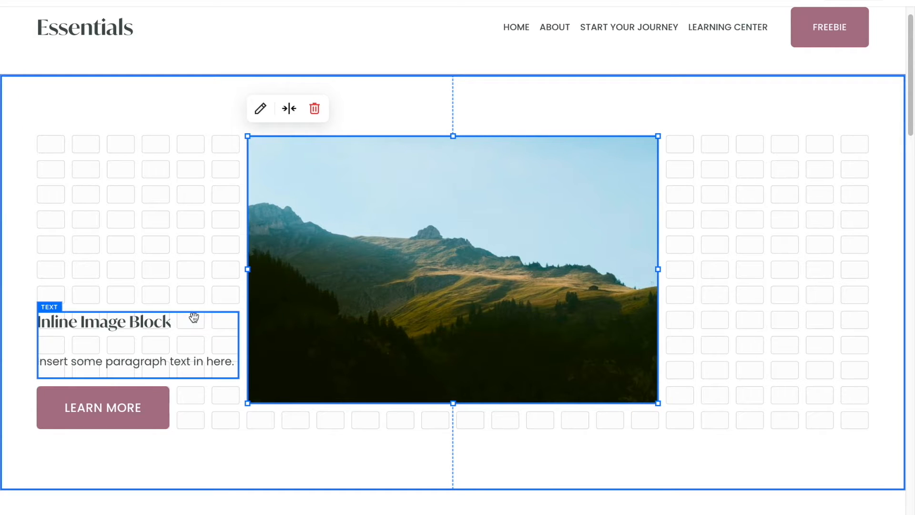
- Place the text block over the image, widen it, and centre-align its text
drag(98, 321, 430, 207)
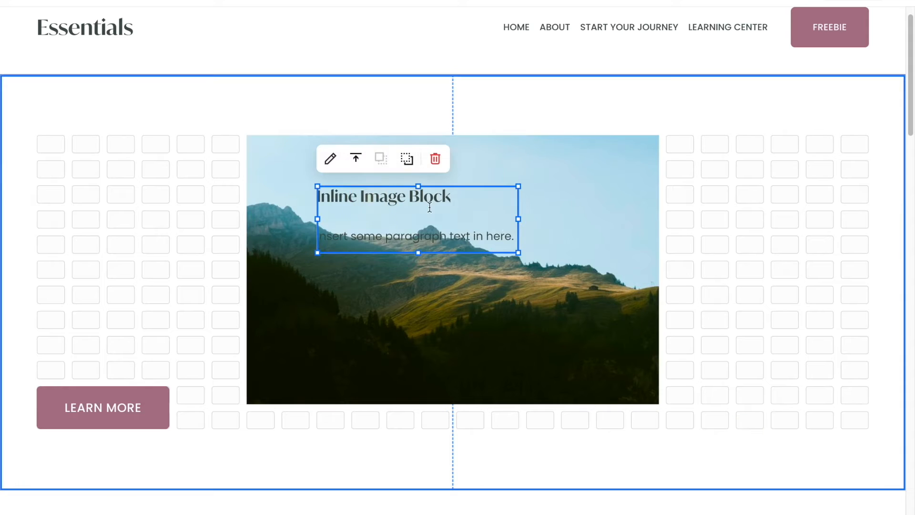
drag(518, 221, 591, 221)
double_click(358, 194)
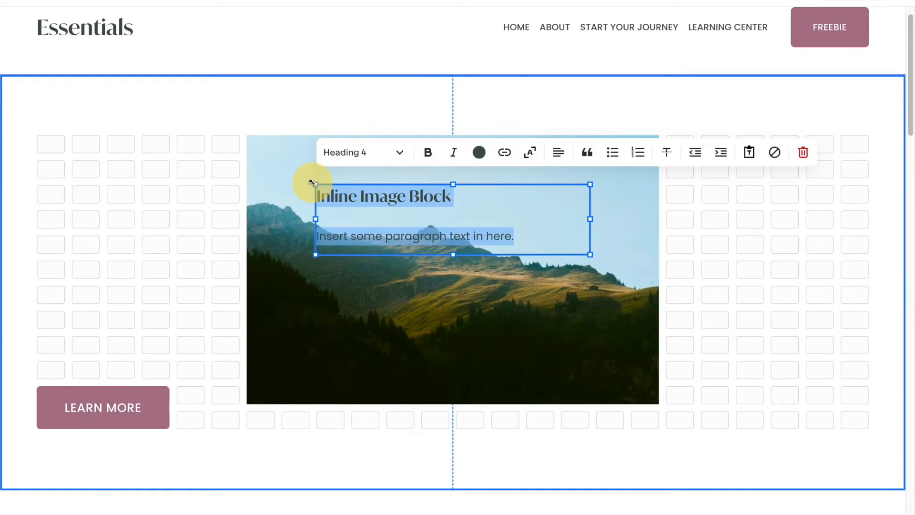
click(558, 152)
- Set the 'Inline Image Block' heading line to Heading 2
click(556, 185)
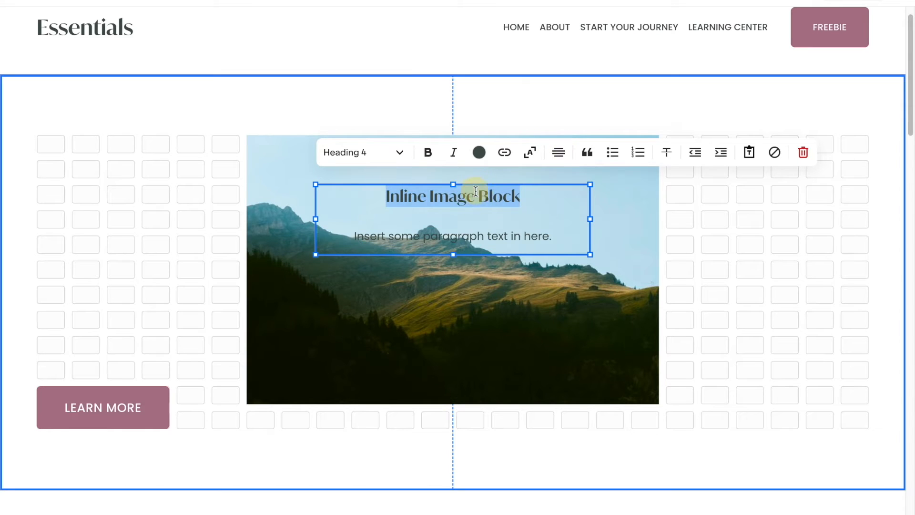
click(394, 151)
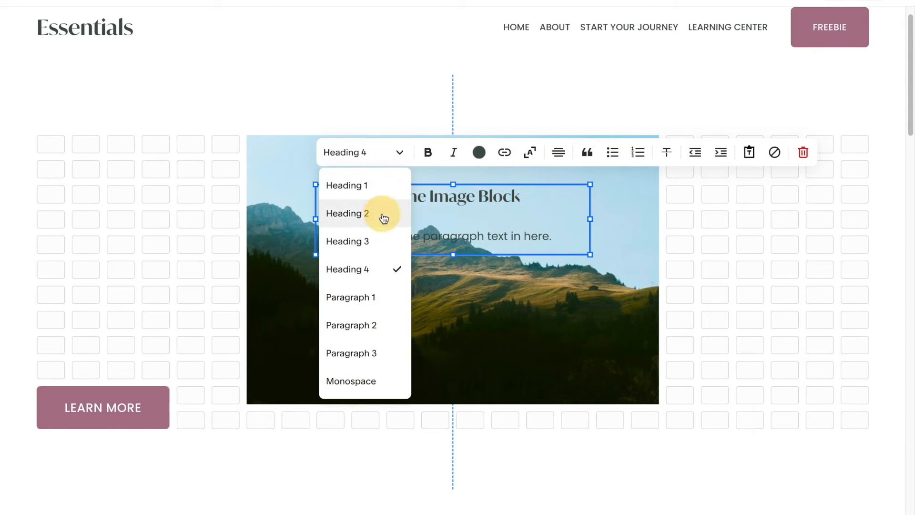
click(382, 212)
- Set the paragraph line of the text block to Paragraph 1
triple_click(454, 303)
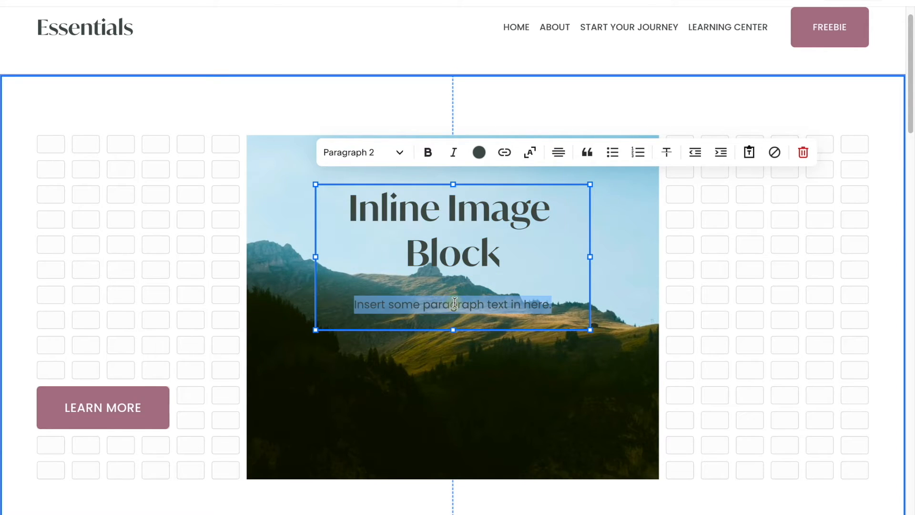
click(395, 152)
click(367, 296)
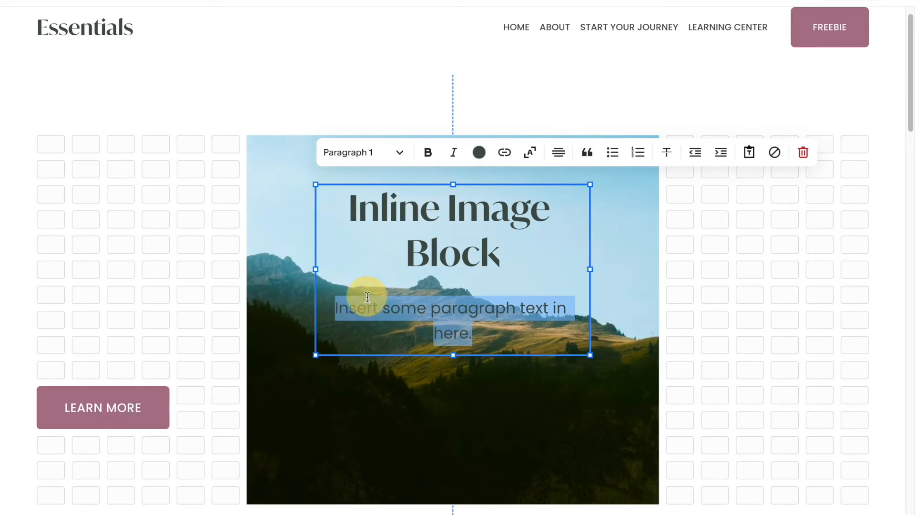
- Colour the selected paragraph text white from the palette
click(479, 152)
click(414, 223)
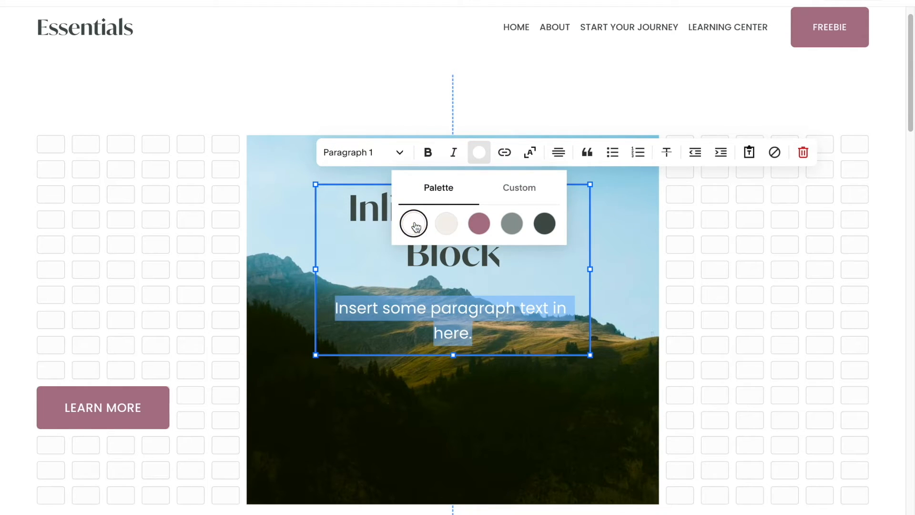
click(464, 419)
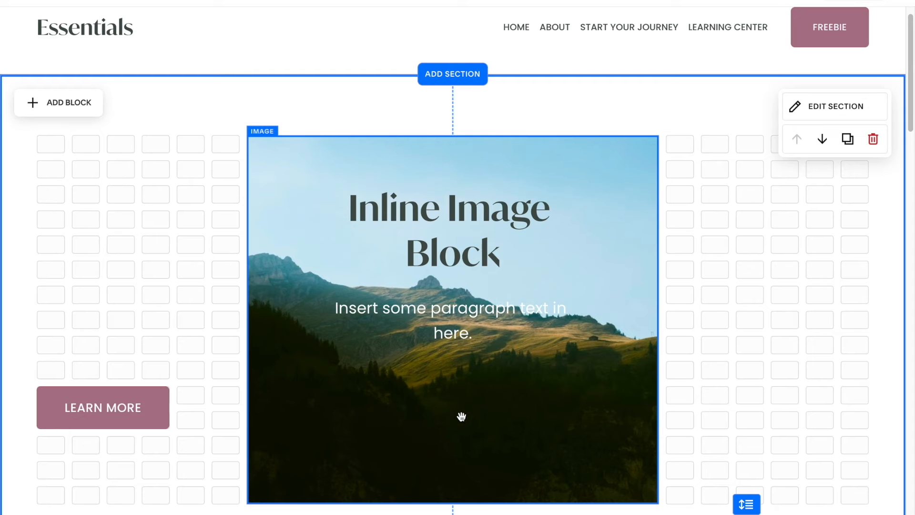
- Move the Learn More button onto the image below the paragraph and widen it
scroll(461, 417, down, 1)
click(146, 362)
drag(148, 363, 437, 354)
drag(485, 337, 556, 333)
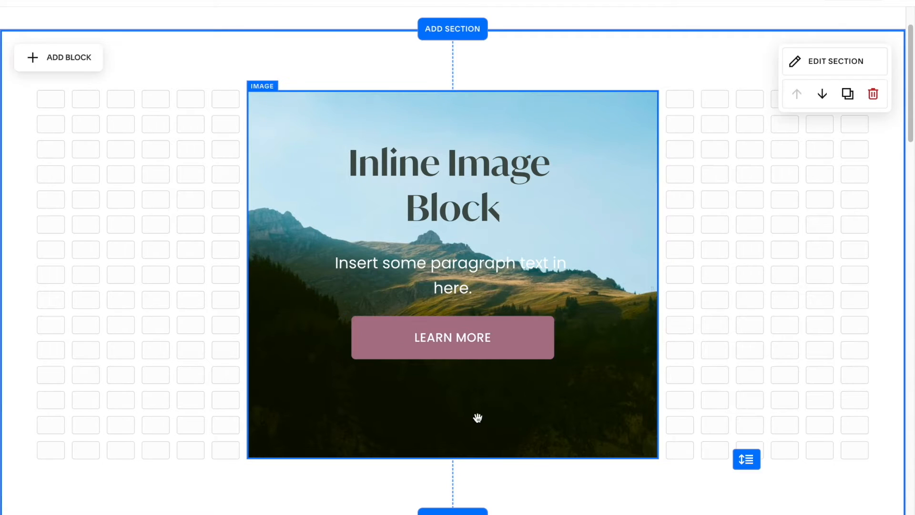
- Shorten the image block's height and reduce the section's height to match
click(472, 417)
drag(454, 456, 456, 394)
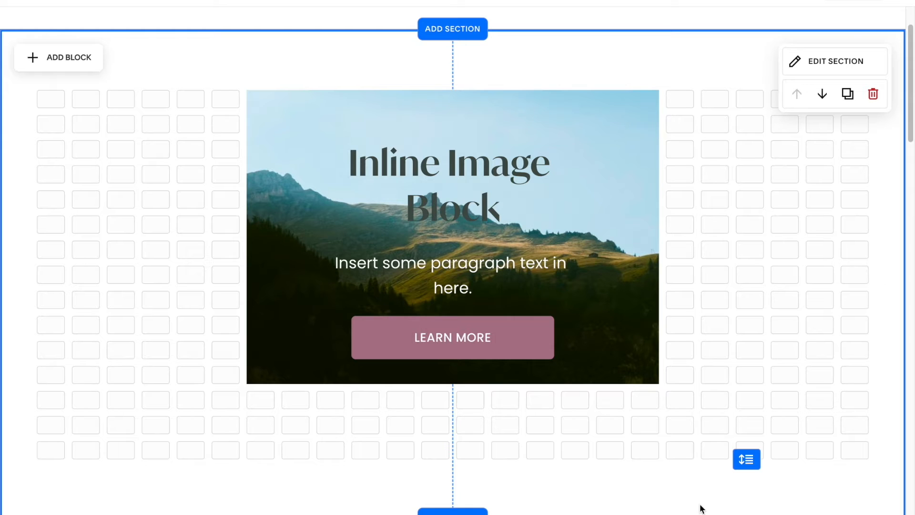
drag(746, 459, 747, 409)
- Rename the heading to Poster Image Block
click(437, 161)
drag(437, 161, 351, 159)
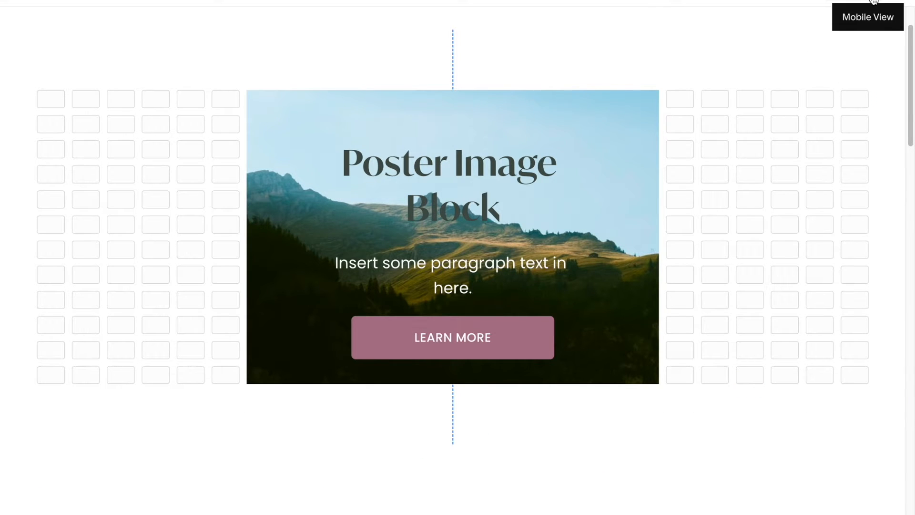
- Switch to mobile view and stack the text block and button over the enlarged image
click(873, 1)
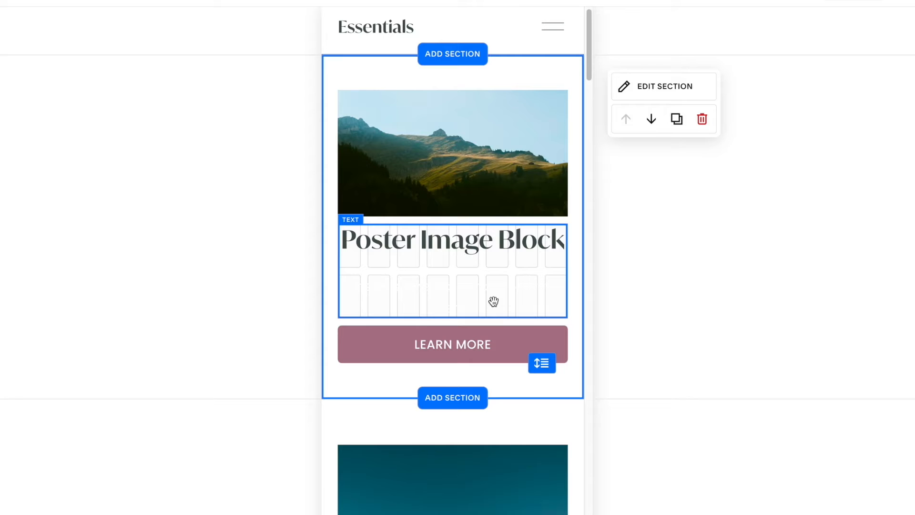
click(484, 163)
drag(453, 217, 446, 345)
drag(454, 301, 458, 213)
drag(454, 354, 456, 299)
- Narrow the button and the text block in mobile view so both sit inside the image
drag(338, 285, 368, 286)
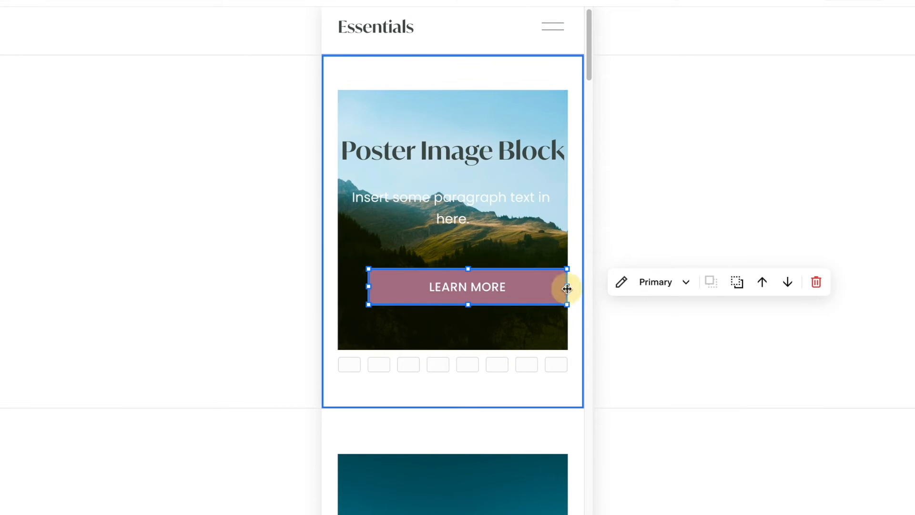
drag(567, 288, 538, 286)
click(474, 169)
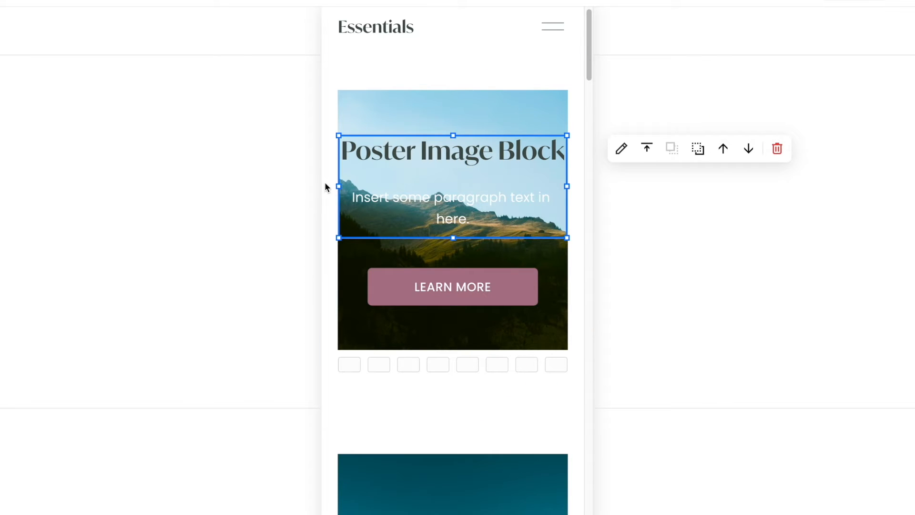
drag(336, 183, 368, 183)
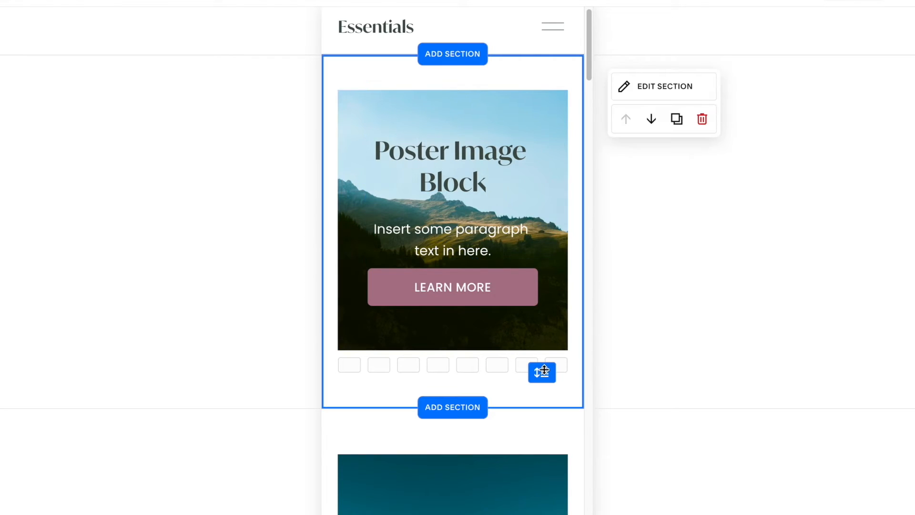
drag(544, 370, 545, 343)
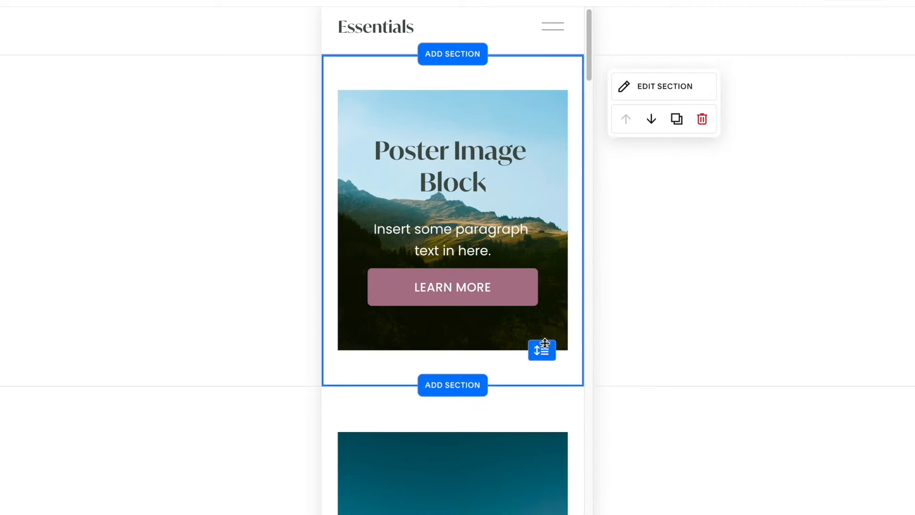
- Return to desktop view and review the example card image block layout
click(842, 3)
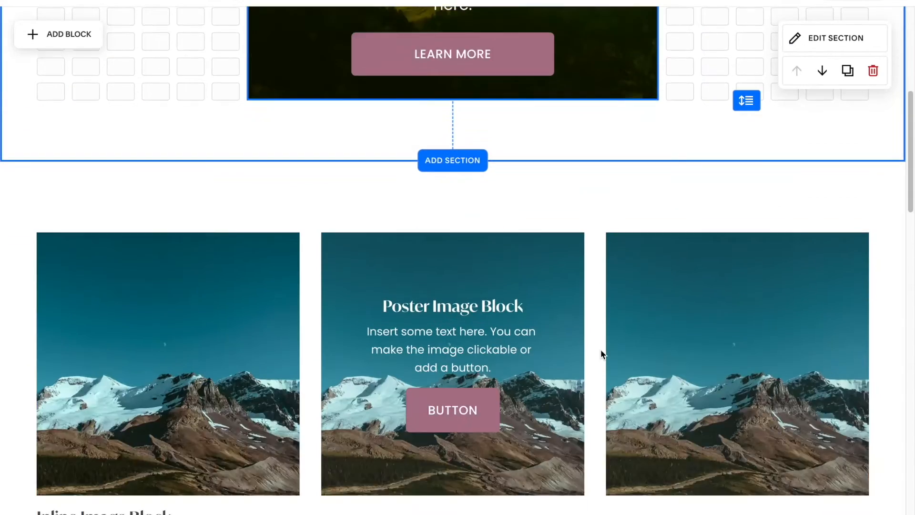
scroll(601, 350, down, 5)
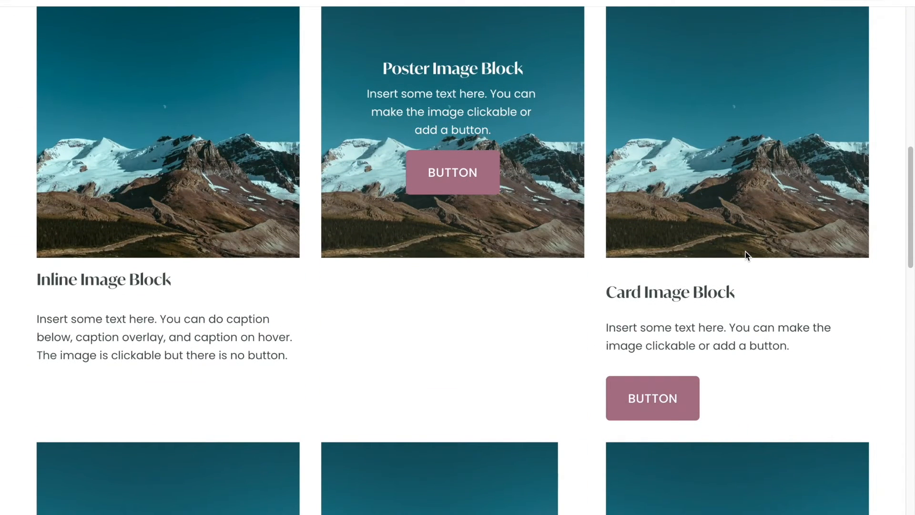
scroll(747, 255, up, 10)
- Move the image block to the section's left edge and narrow it
drag(594, 164, 409, 161)
drag(451, 272, 339, 261)
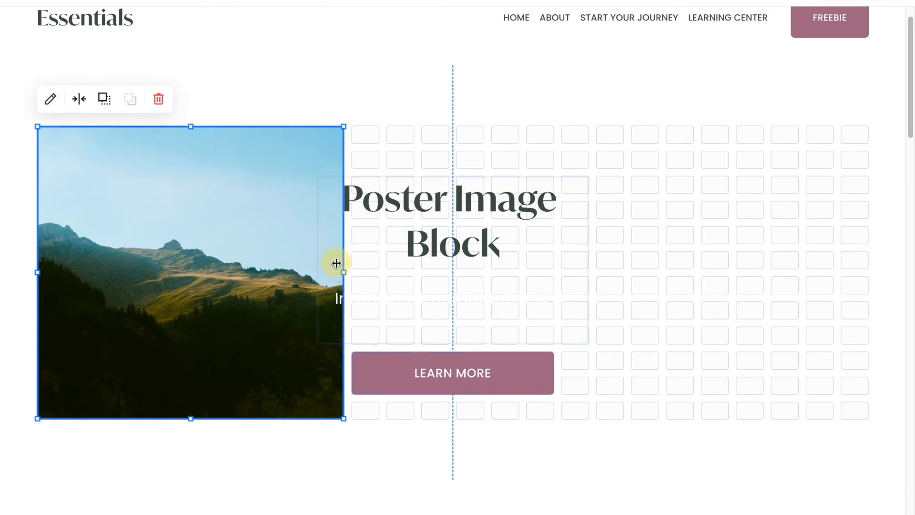
- Left-align all the text in the text block
click(556, 321)
drag(347, 194, 598, 343)
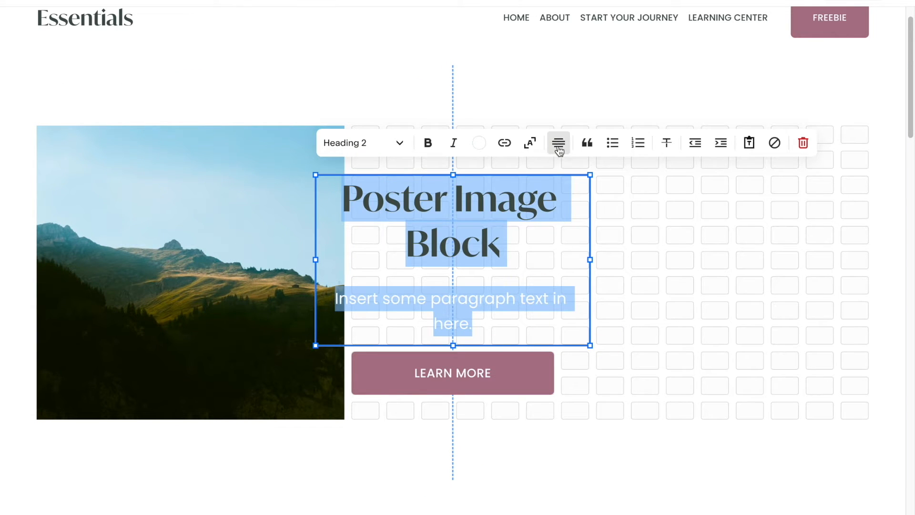
click(554, 148)
click(534, 175)
click(683, 283)
- Move the text block and button beside the image and shorten the image slightly
drag(432, 203, 496, 188)
drag(449, 366, 485, 341)
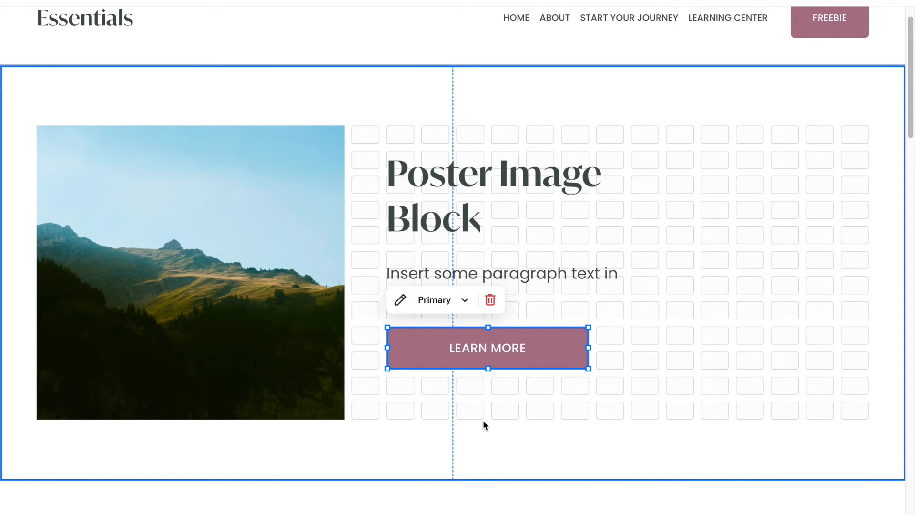
click(286, 321)
drag(343, 419, 340, 393)
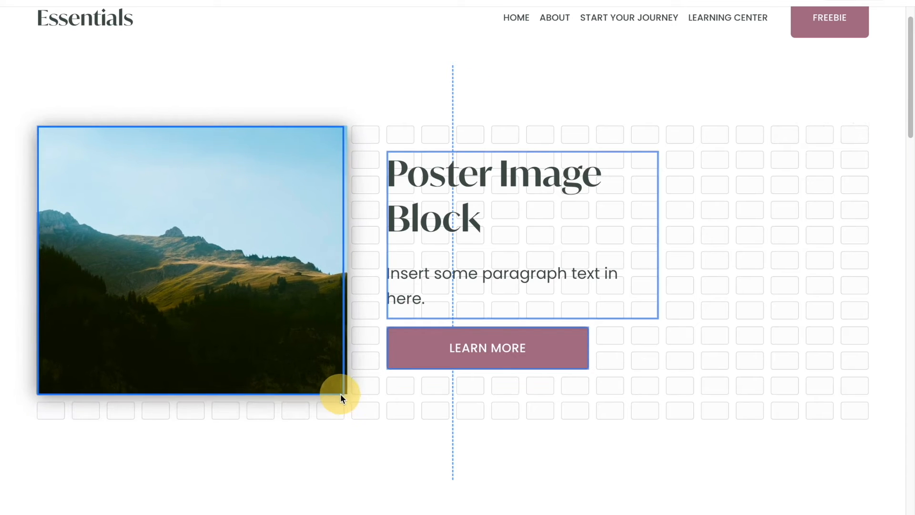
click(459, 411)
- Rename the heading to Card Image Block
click(486, 172)
click(488, 175)
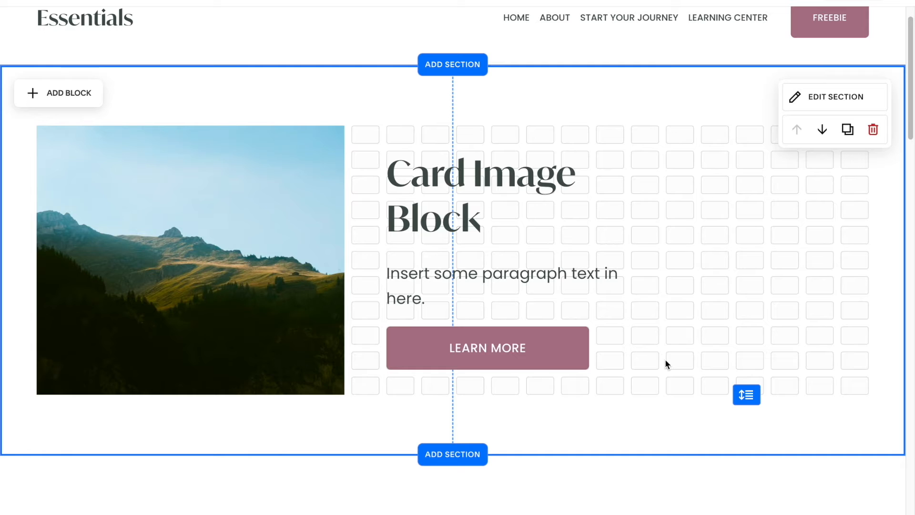
- Turn on a background for the text block and set its padding to L
click(504, 194)
click(406, 128)
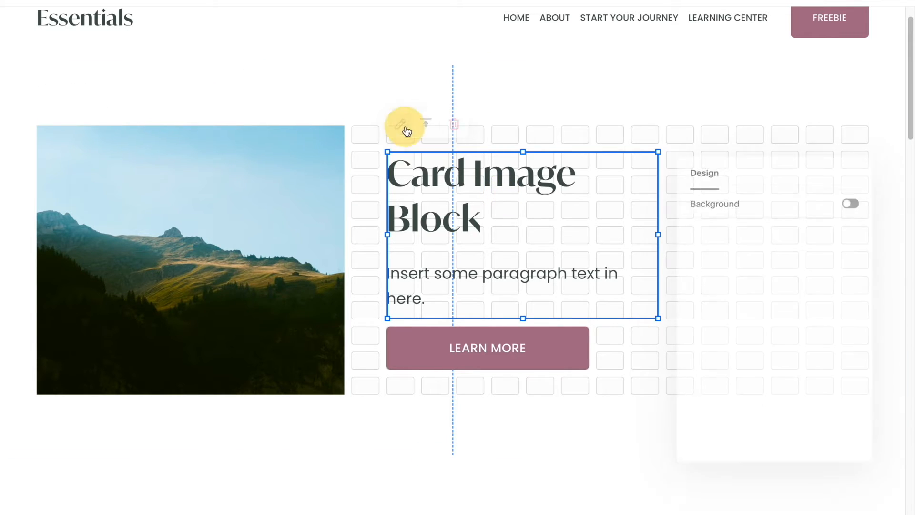
click(856, 202)
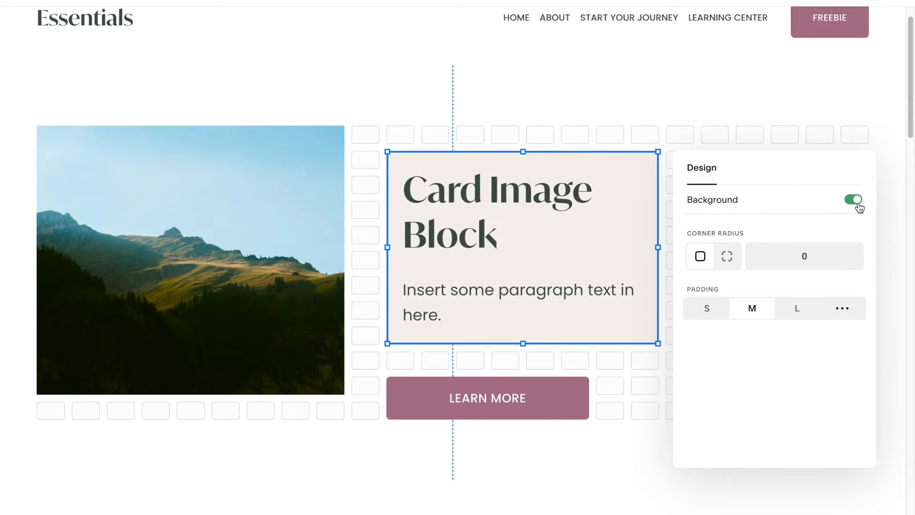
click(804, 309)
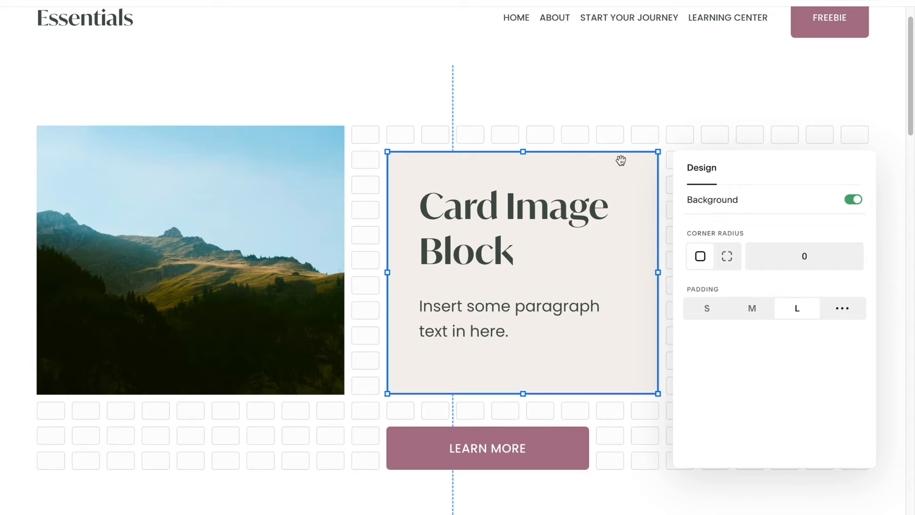
click(581, 200)
key(Escape)
- Resize the card text block to the image's height and move the button inside the card
drag(578, 352, 543, 326)
drag(551, 434, 549, 329)
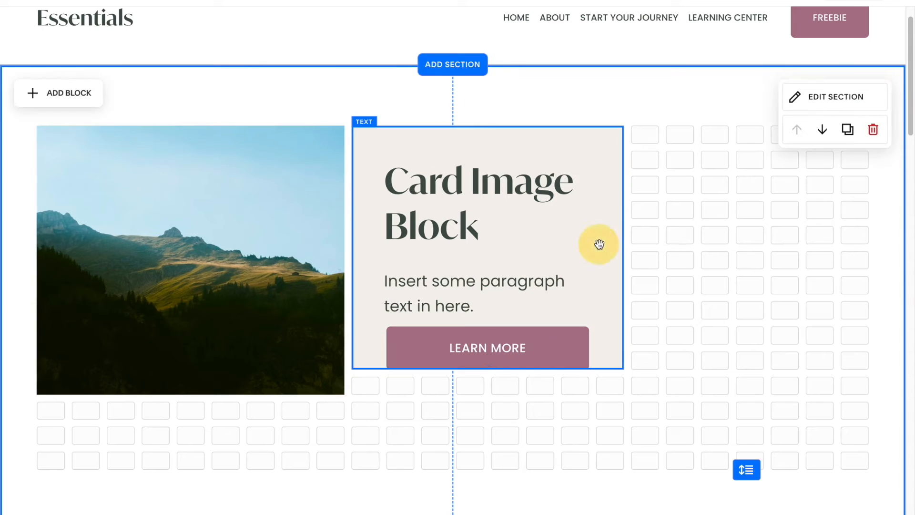
click(599, 244)
drag(491, 369, 487, 394)
click(494, 448)
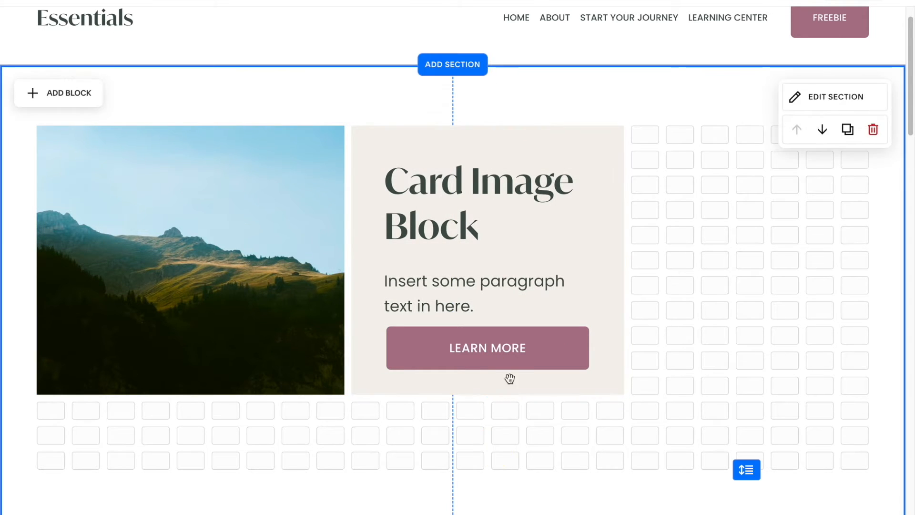
- Narrow the Learn More button inside the card
click(576, 345)
drag(588, 350, 527, 348)
click(665, 348)
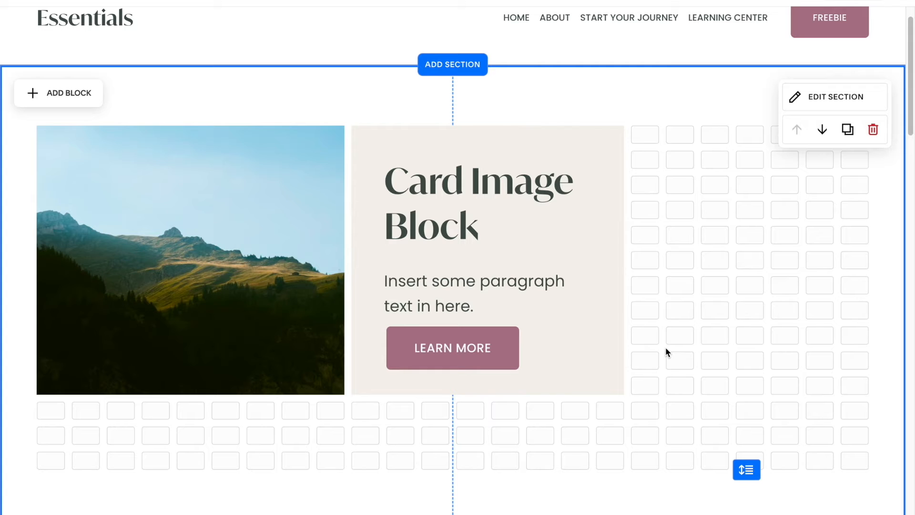
- Select the card text block and button together and move them below the image
drag(661, 127, 393, 388)
drag(470, 153, 158, 428)
click(163, 238)
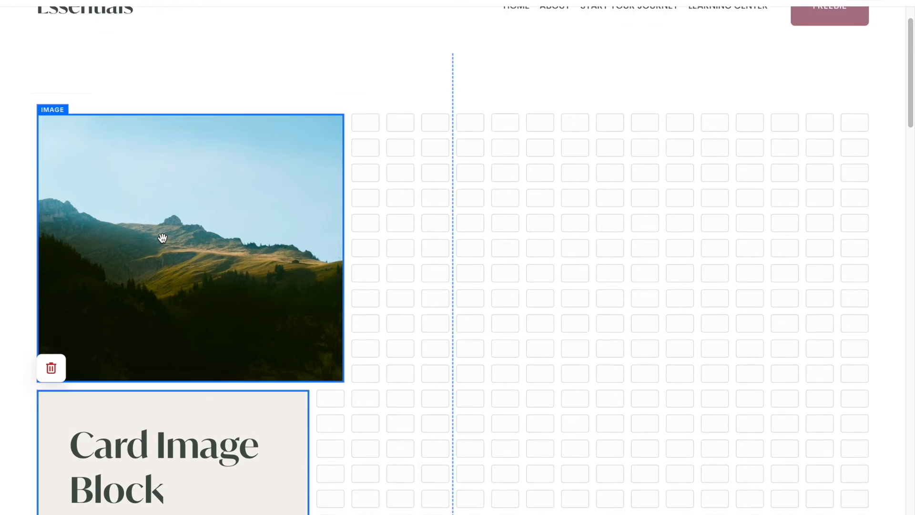
- Widen the card text block to the image's width directly beneath it and raise the button slightly
scroll(163, 238, down, 3)
click(252, 313)
click(311, 346)
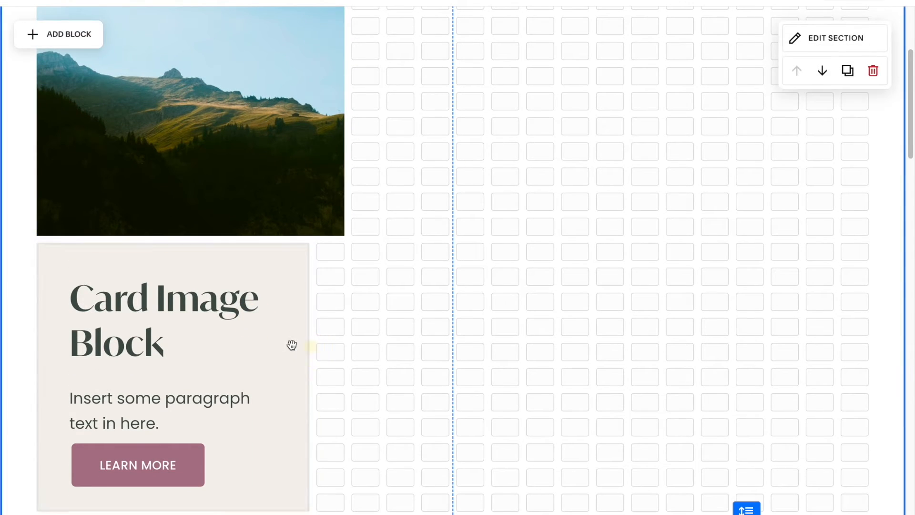
click(291, 344)
scroll(302, 179, up, 2)
click(266, 353)
drag(266, 353, 266, 327)
scroll(267, 327, down, 2)
scroll(267, 327, down, 2)
drag(176, 429, 175, 406)
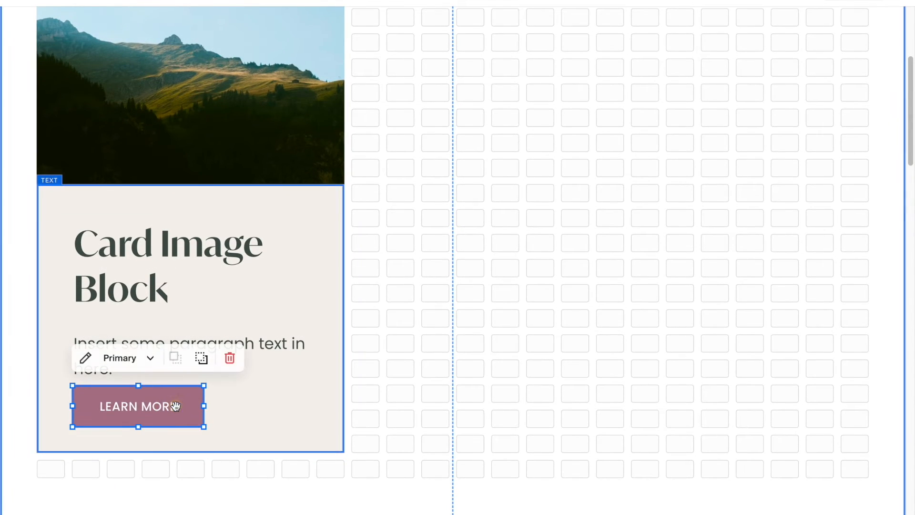
click(614, 297)
- Preview the card image block layout in mobile view
scroll(614, 297, up, 1)
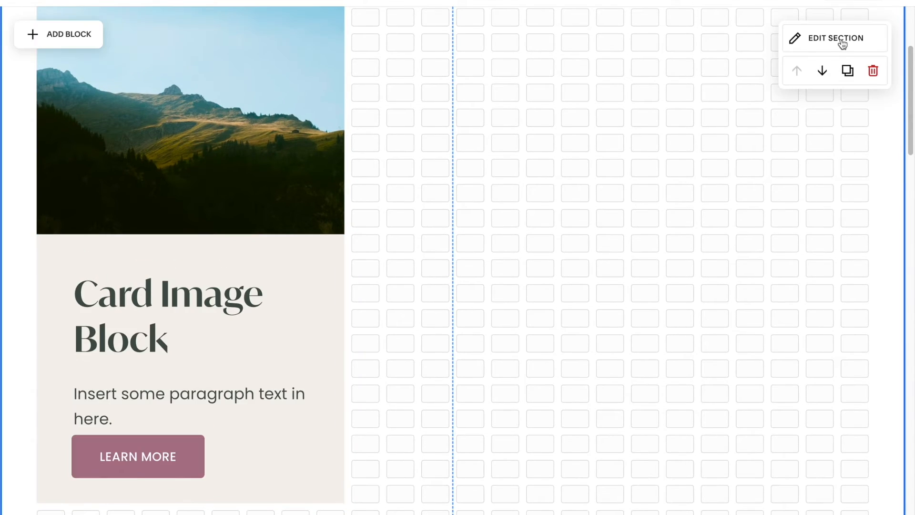
click(871, 2)
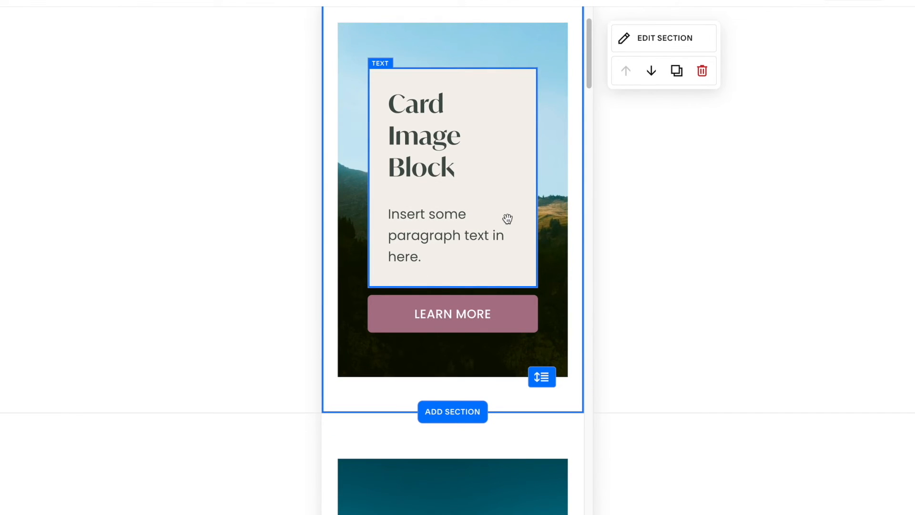
- Rearrange the card's text block and button beneath the image in mobile view
drag(488, 100, 460, 324)
drag(507, 408, 567, 403)
click(499, 186)
click(486, 180)
drag(454, 391, 453, 244)
drag(462, 404, 458, 451)
scroll(459, 451, down, 2)
click(535, 428)
drag(542, 434, 542, 419)
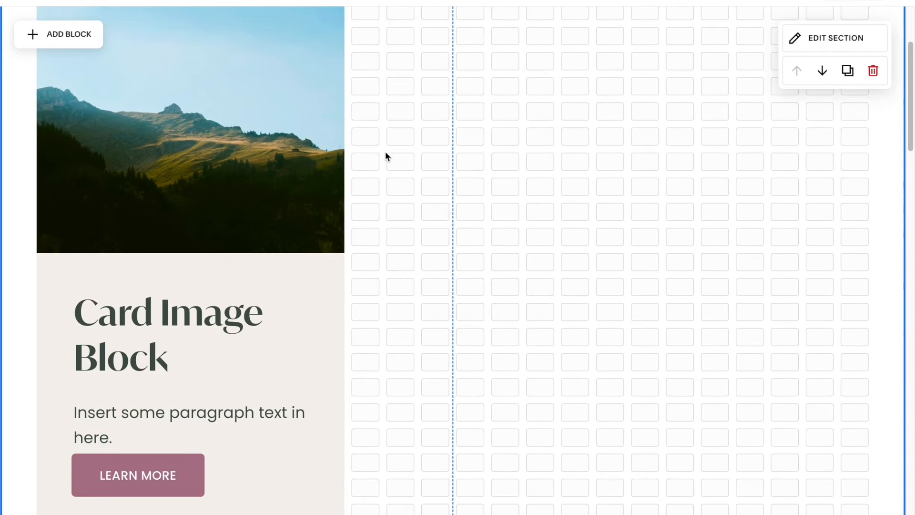
- Rework the card into a collage: enlarge the image and move the text block and button to overlap its right edge
scroll(385, 156, down, 7)
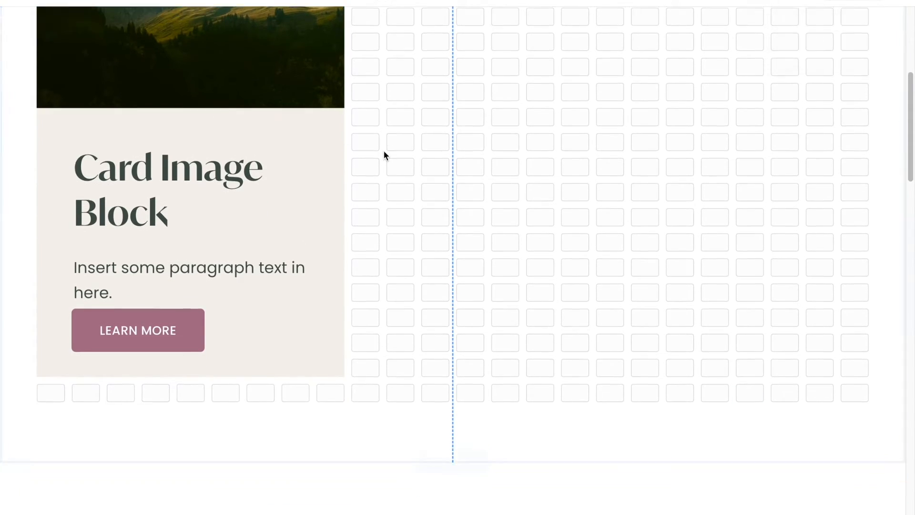
scroll(384, 152, down, 15)
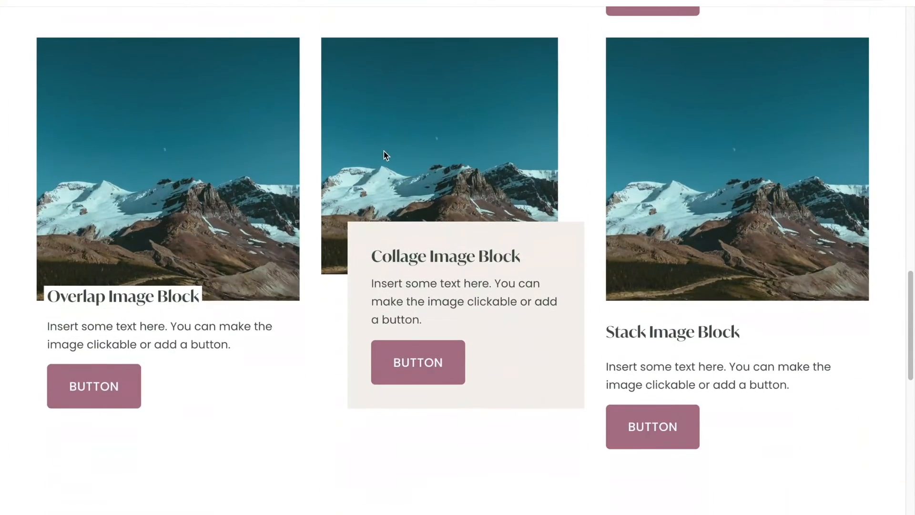
scroll(384, 151, down, 1)
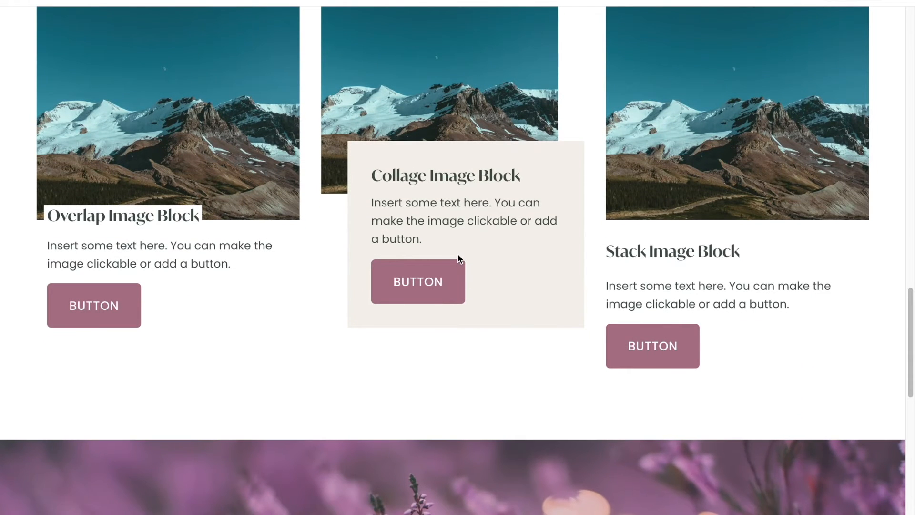
scroll(450, 226, up, 5)
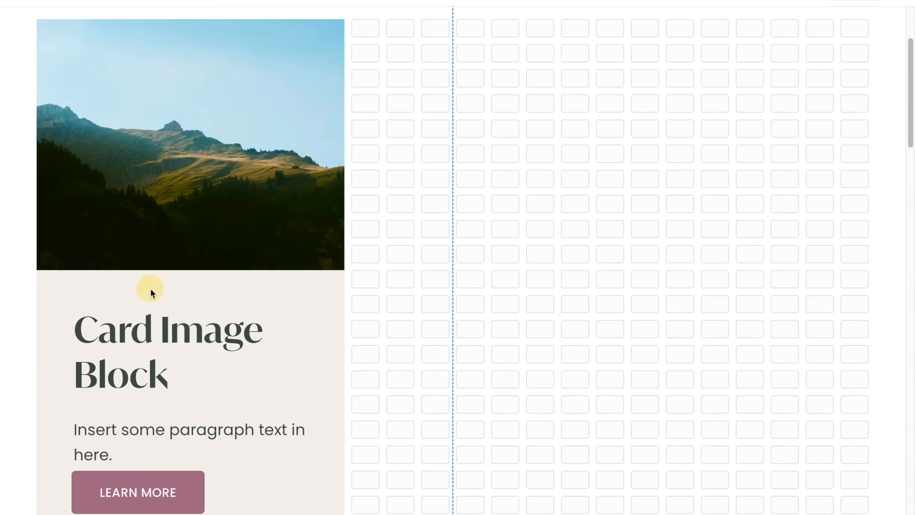
click(146, 293)
drag(143, 293, 513, 139)
drag(144, 486, 528, 334)
click(292, 181)
click(291, 180)
drag(342, 286, 644, 473)
click(686, 467)
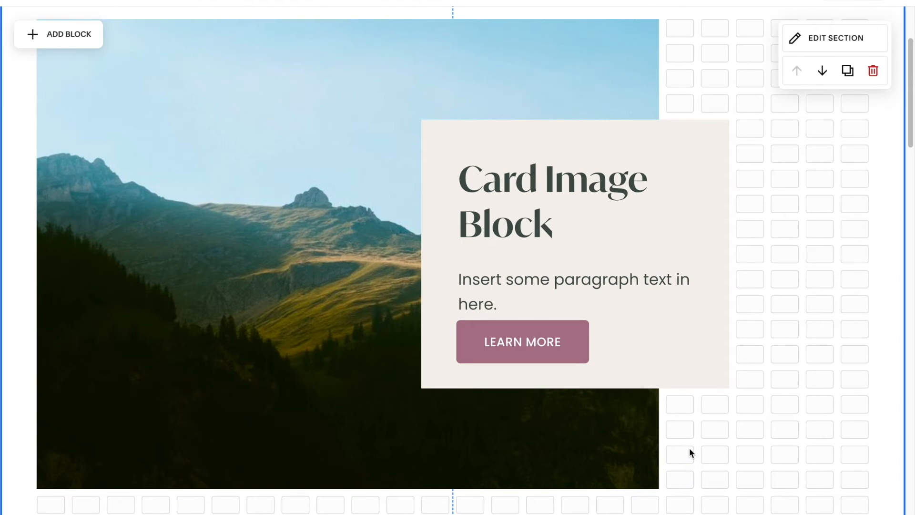
- Change the text block's heading to Collage Image Block
double_click(510, 181)
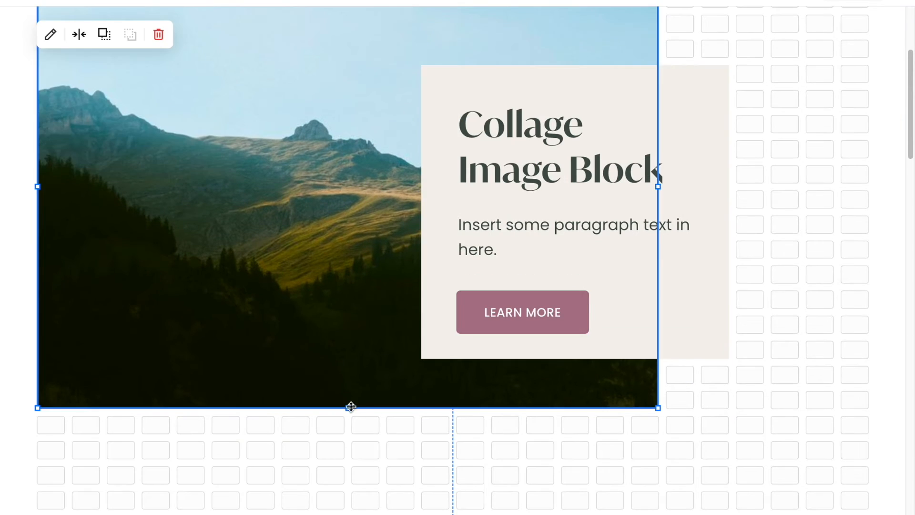
drag(349, 406, 350, 454)
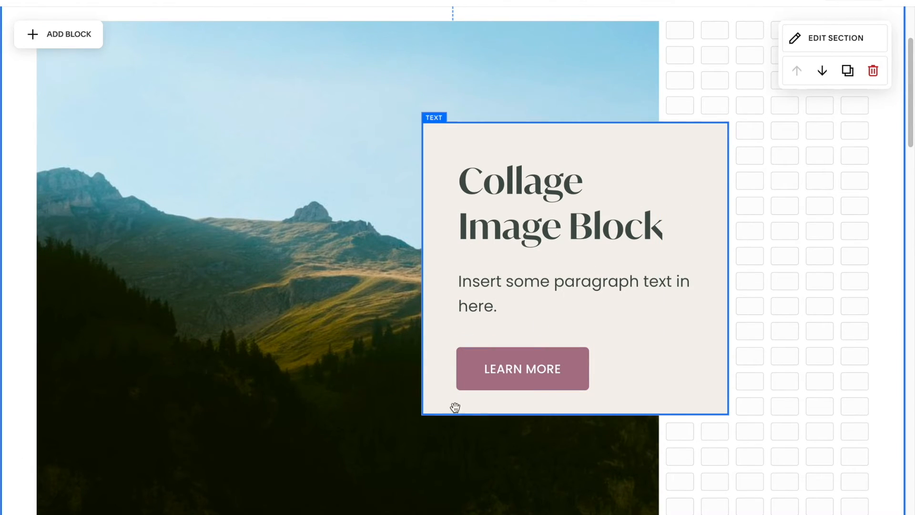
- Move the Learn More button out of the text block to sit below its right corner
click(423, 448)
scroll(603, 300, down, 2)
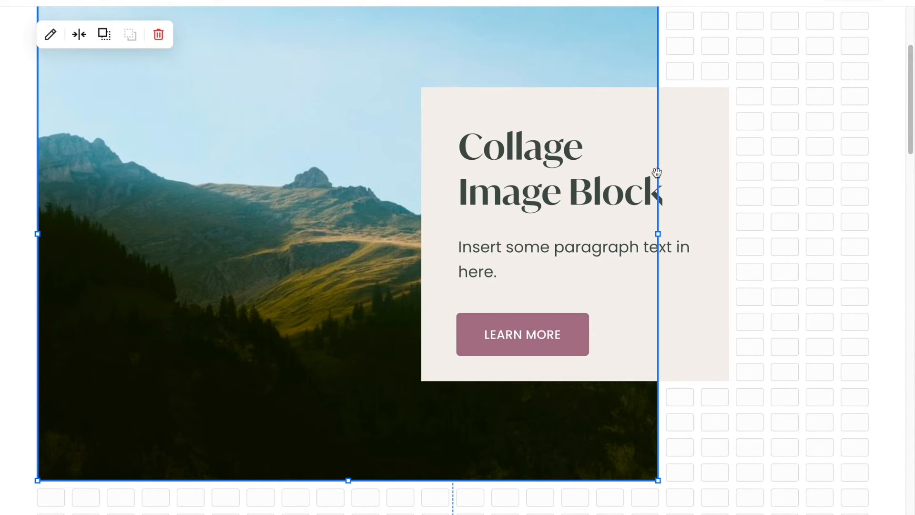
drag(537, 327, 668, 433)
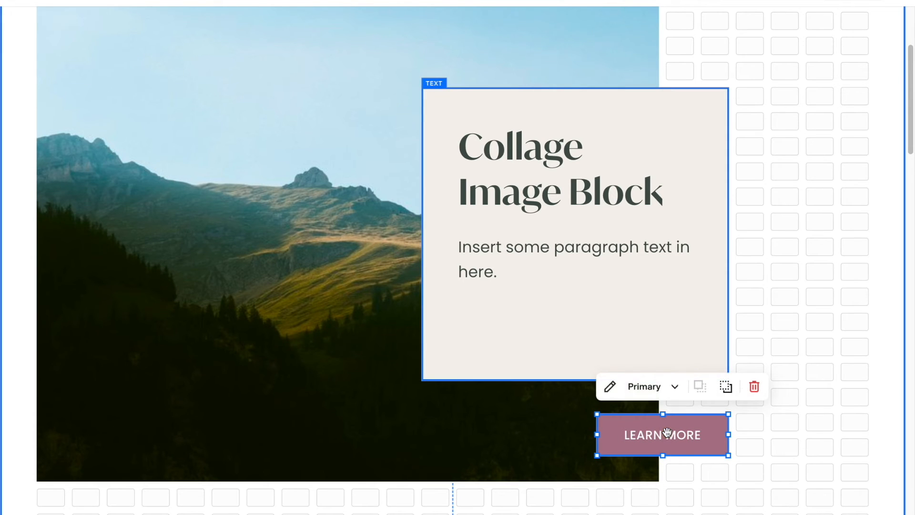
- Shorten the collage text block and raise the Learn More button just beneath it
click(603, 323)
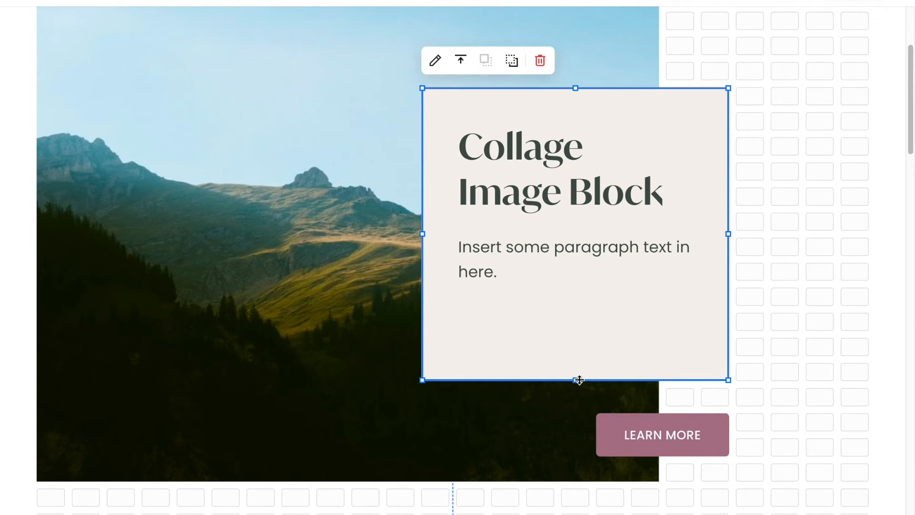
drag(579, 380, 581, 286)
drag(694, 431, 694, 368)
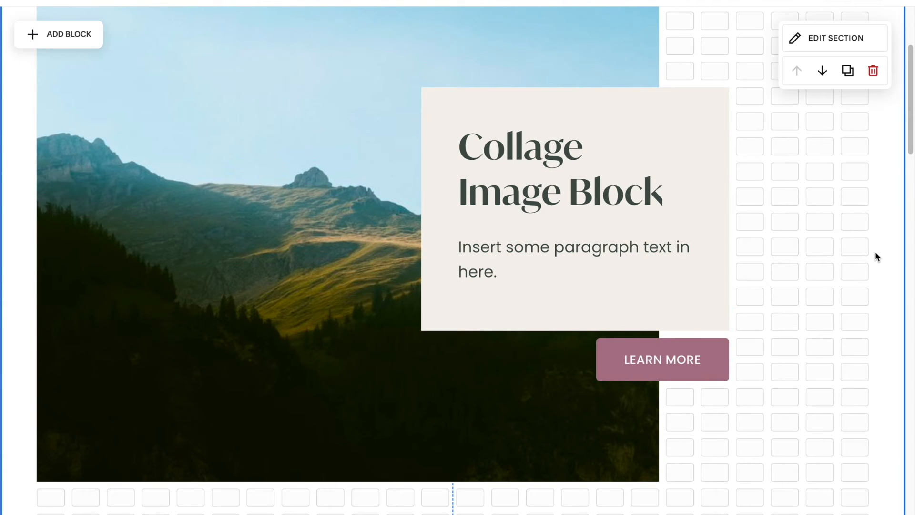
- Preview the collage layout in mobile view
scroll(832, 270, up, 2)
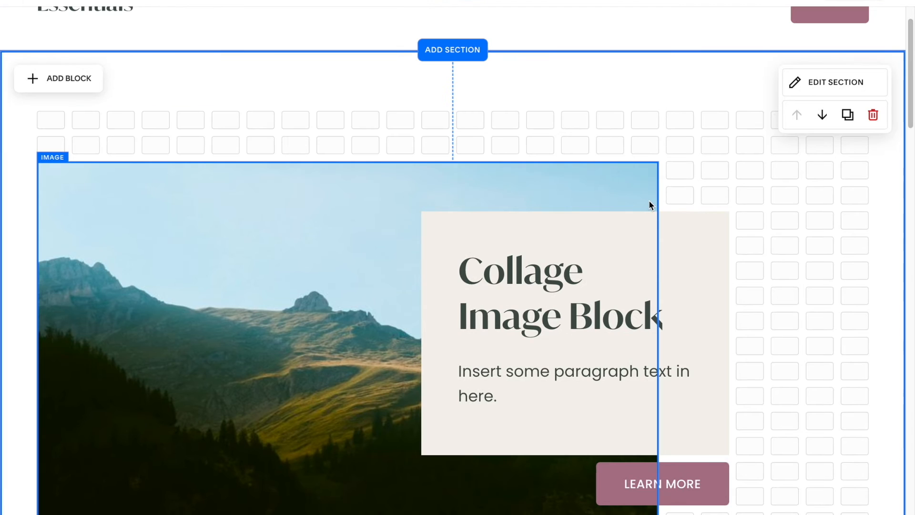
scroll(650, 205, down, 1)
scroll(650, 205, up, 1)
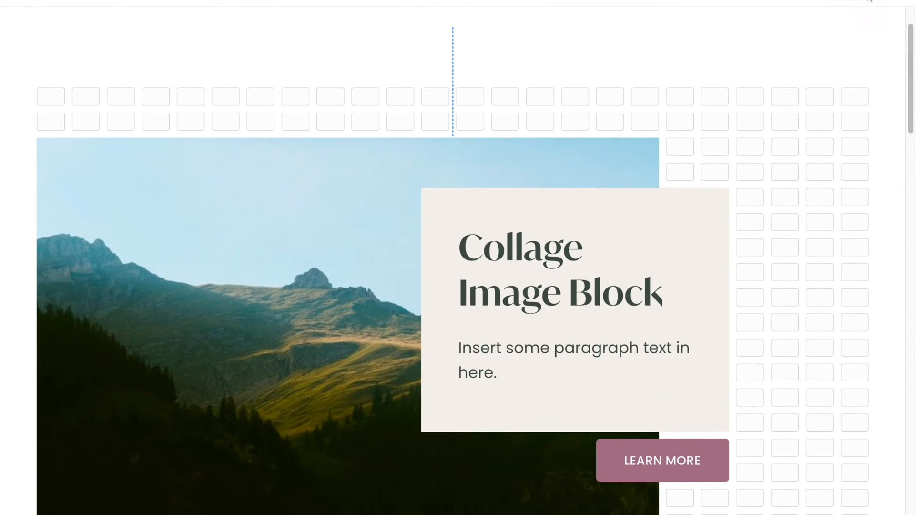
click(870, 2)
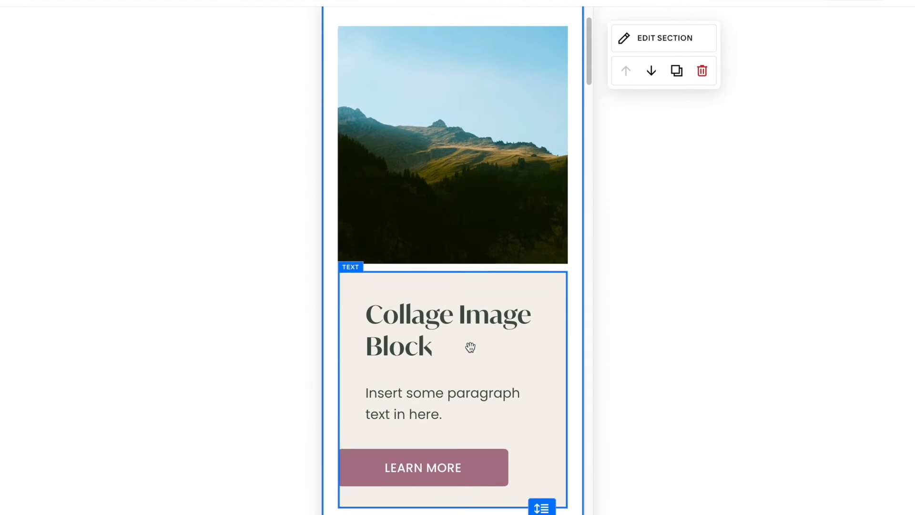
scroll(471, 348, down, 1)
mouse_move(423, 435)
mouse_down()
mouse_move(442, 421)
mouse_move(436, 438)
mouse_up()
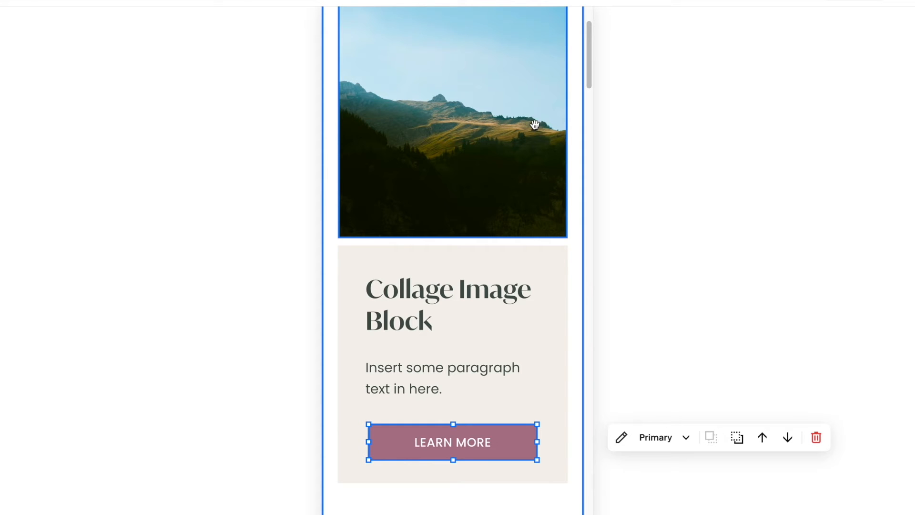
- In mobile view, overlap the text block on the image's lower edge with the button inside it
drag(469, 251, 486, 191)
drag(370, 411, 384, 376)
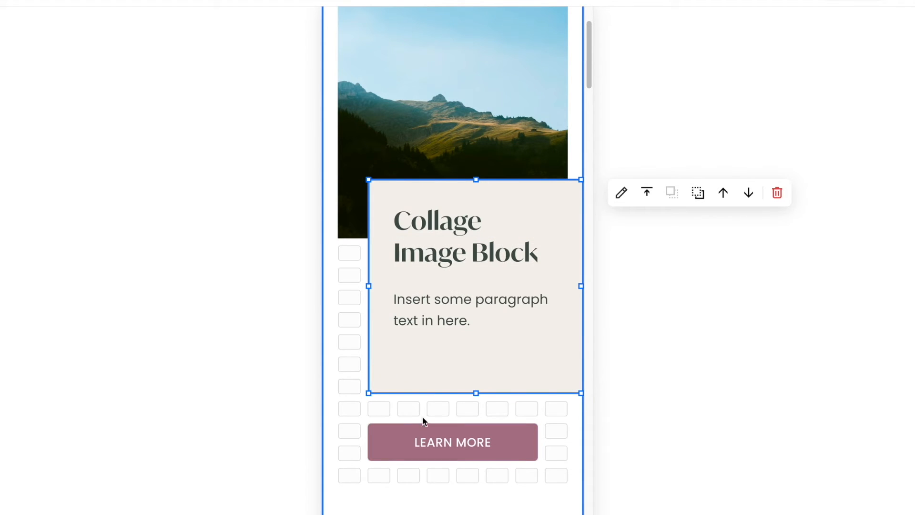
drag(420, 435, 443, 347)
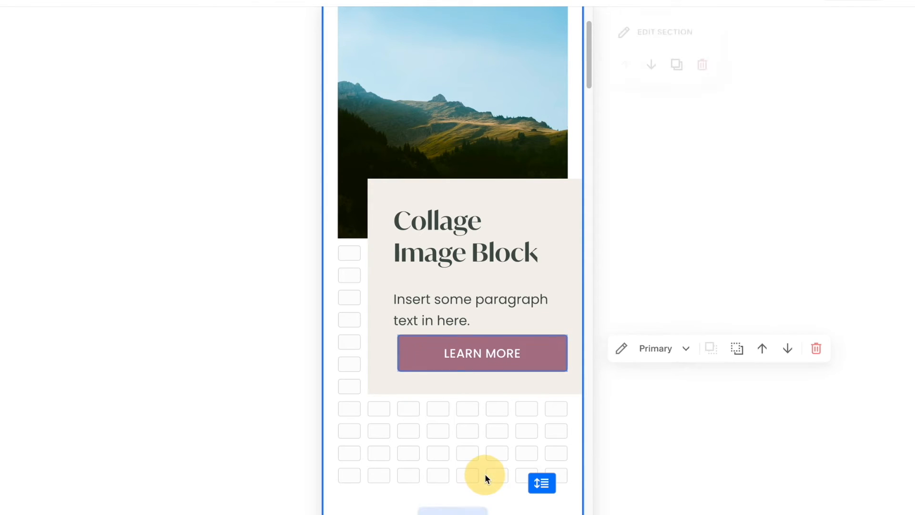
drag(542, 483, 547, 408)
- Shrink the image to about half the section's width for the overlap layout
click(844, 2)
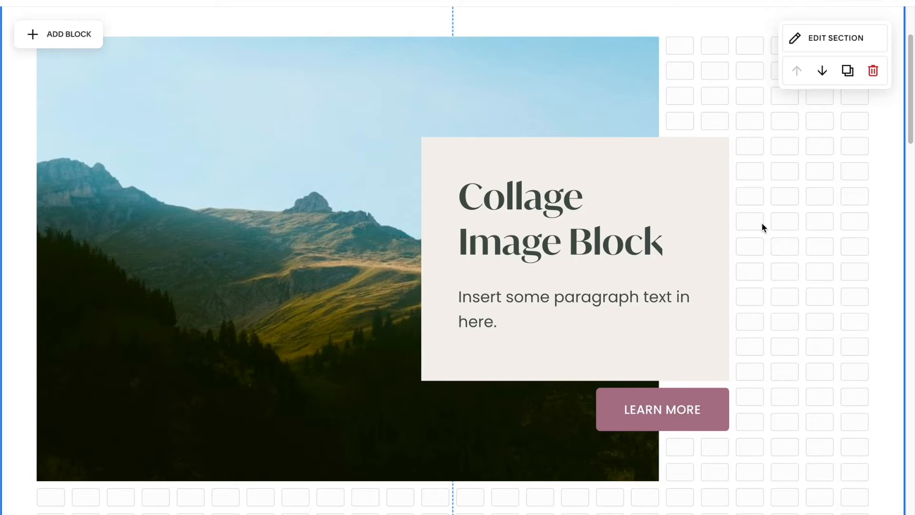
scroll(762, 223, down, 15)
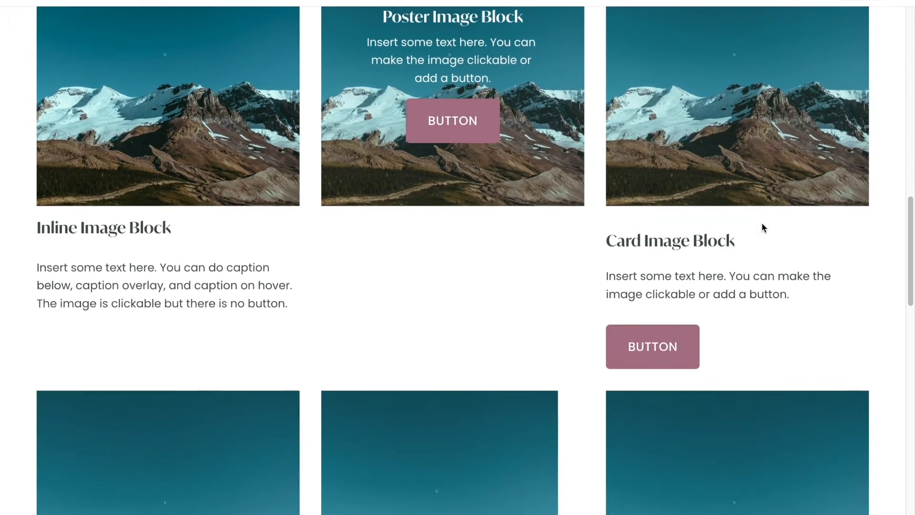
scroll(762, 224, down, 5)
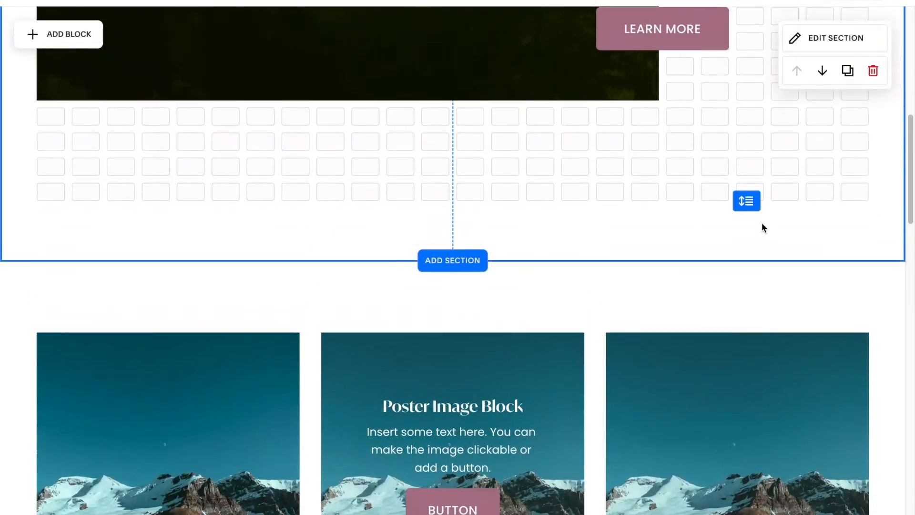
scroll(762, 222, up, 8)
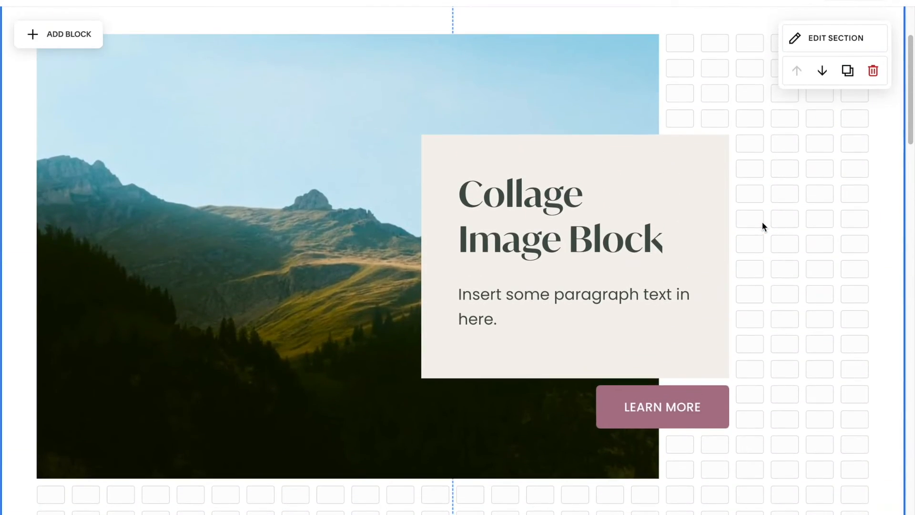
click(224, 197)
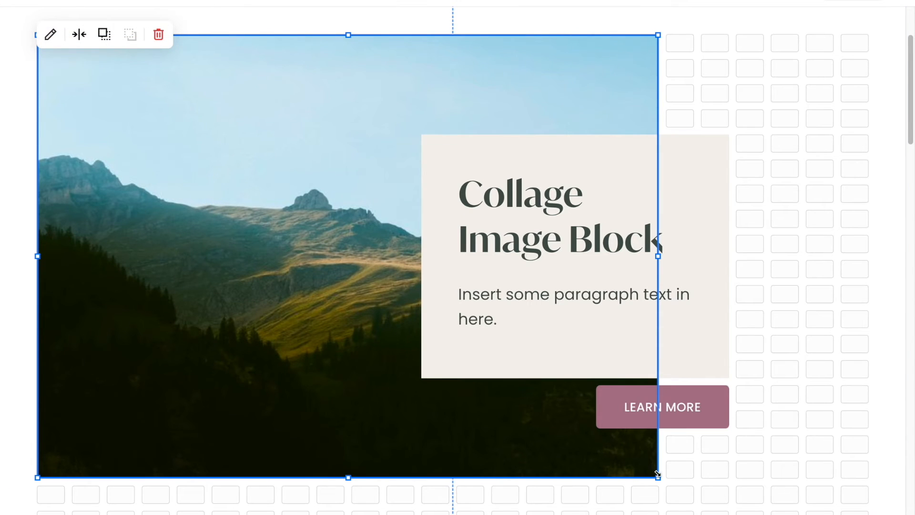
drag(658, 478, 413, 327)
- Delete the paragraph text from the text block
click(502, 307)
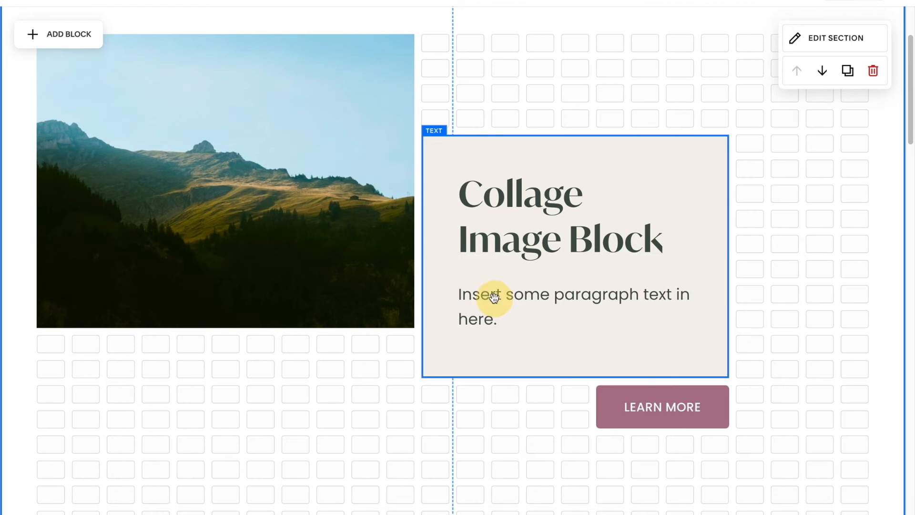
triple_click(494, 297)
key(BackSpace)
key(BackSpace)
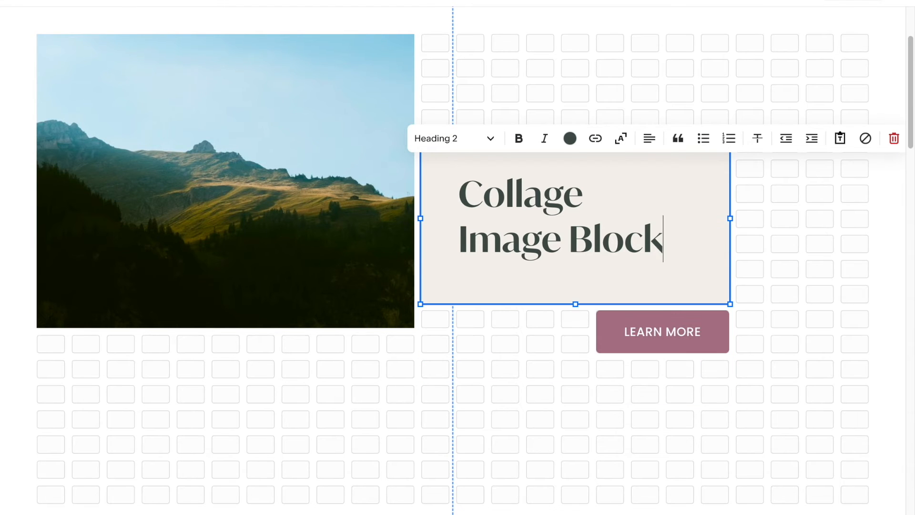
- Replace the heading's first word Collage with Overlap
drag(592, 193, 451, 194)
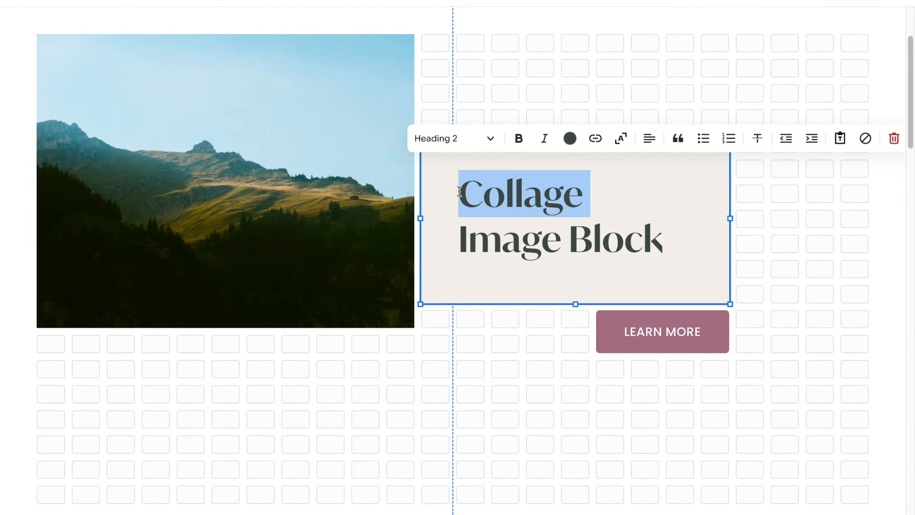
text(Overlap)
click(511, 345)
- Center the text block's content vertically and set its padding to S
click(460, 166)
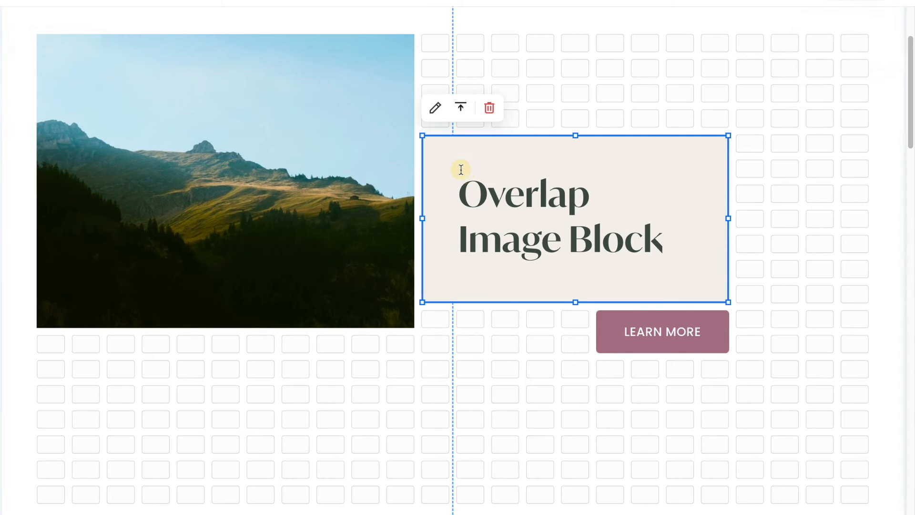
click(461, 108)
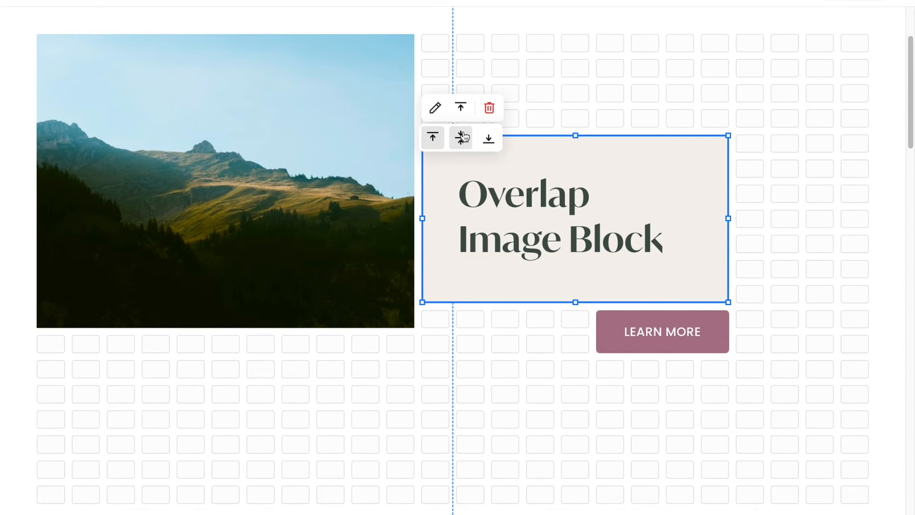
click(461, 137)
click(436, 108)
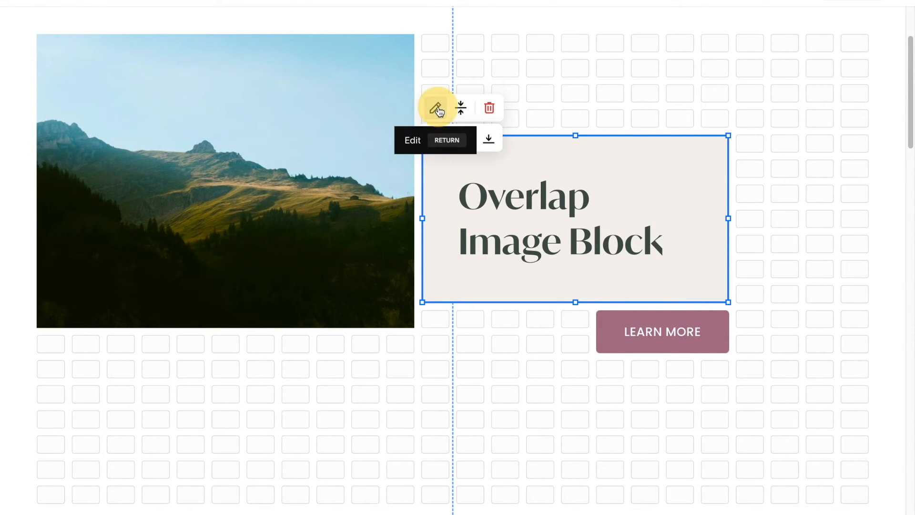
click(731, 330)
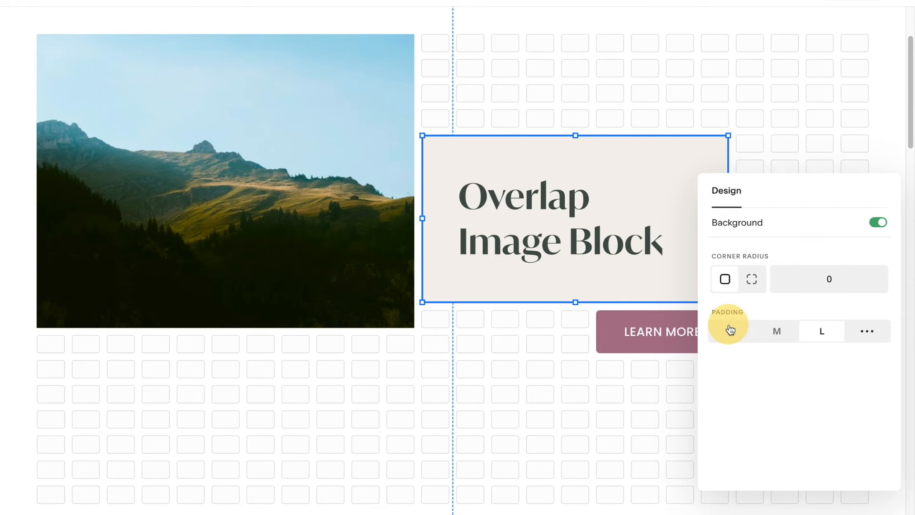
- Select the heading and apply text fitting so it fits on one line
click(561, 173)
triple_click(560, 173)
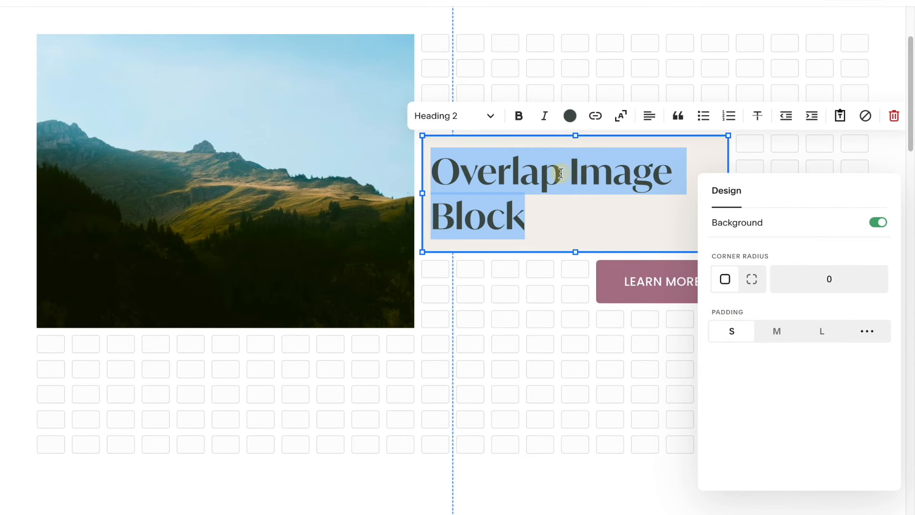
click(625, 121)
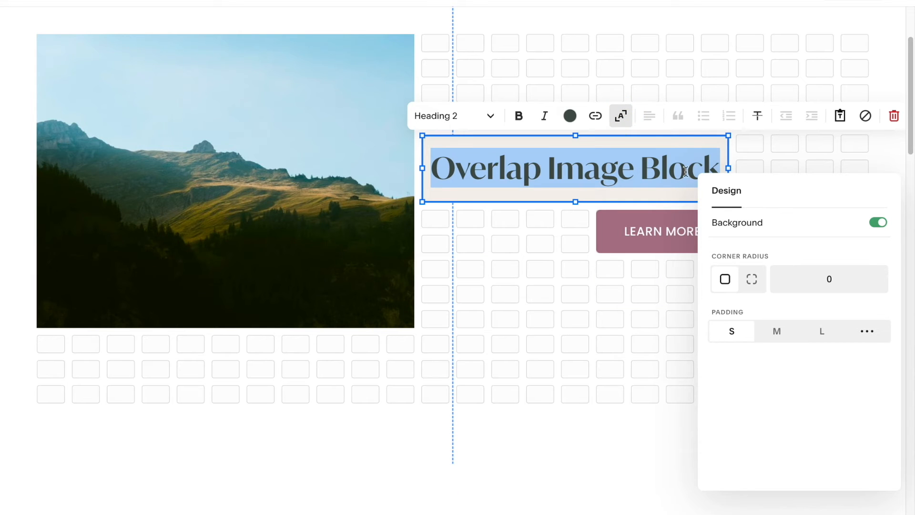
click(516, 247)
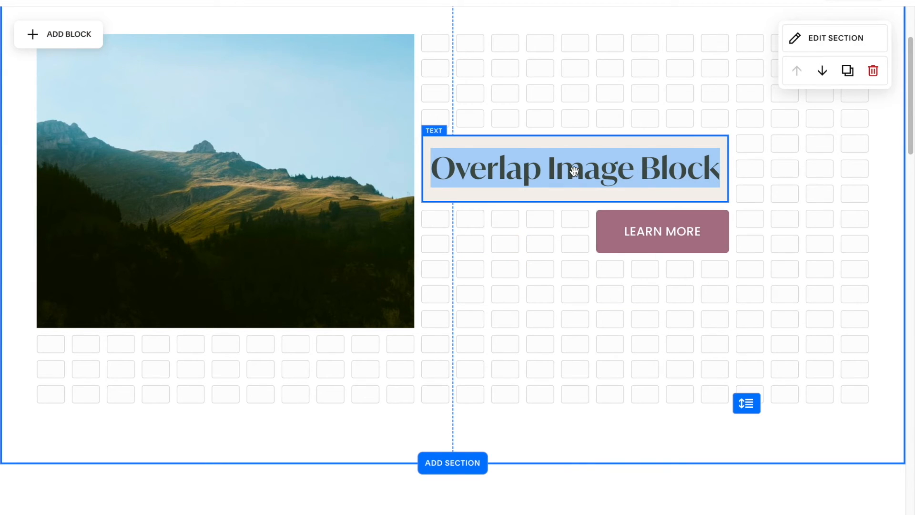
- Move the heading text block so it straddles the image's right edge at mid-height
drag(581, 138, 422, 88)
click(683, 105)
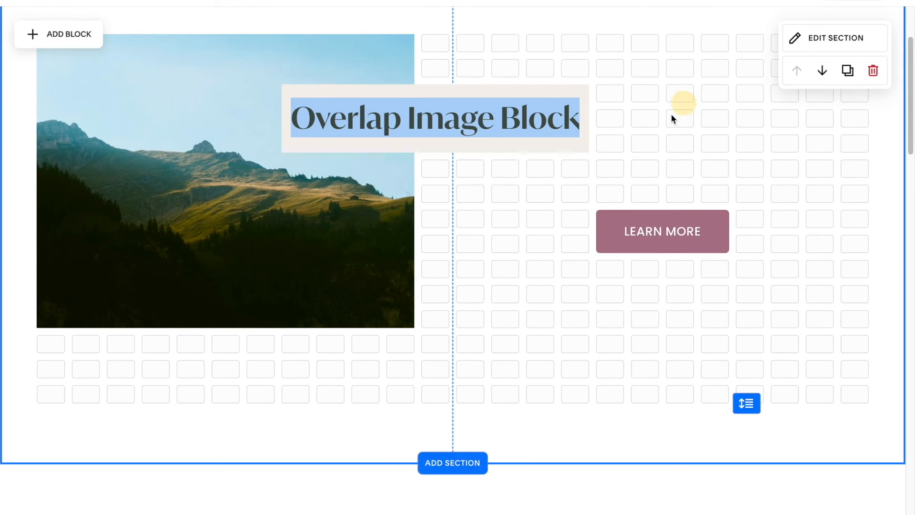
drag(538, 88, 314, 252)
click(325, 267)
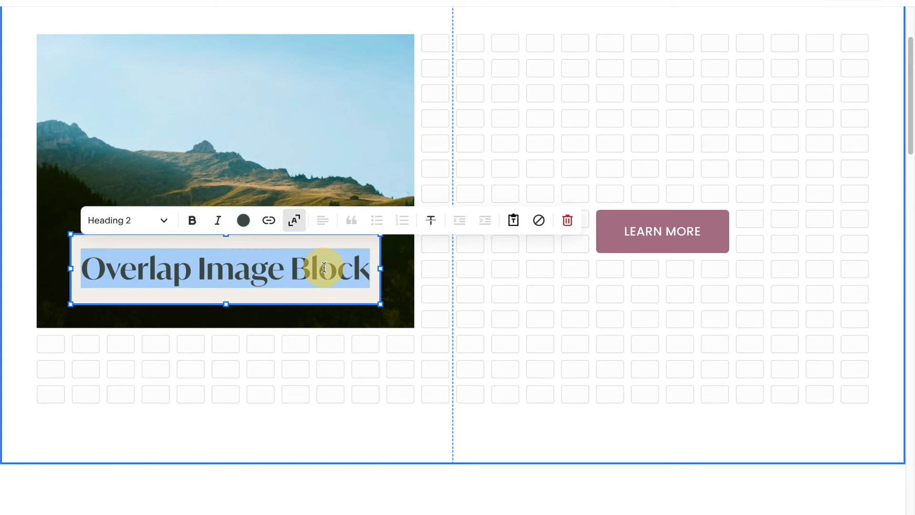
click(338, 277)
drag(145, 244, 315, 144)
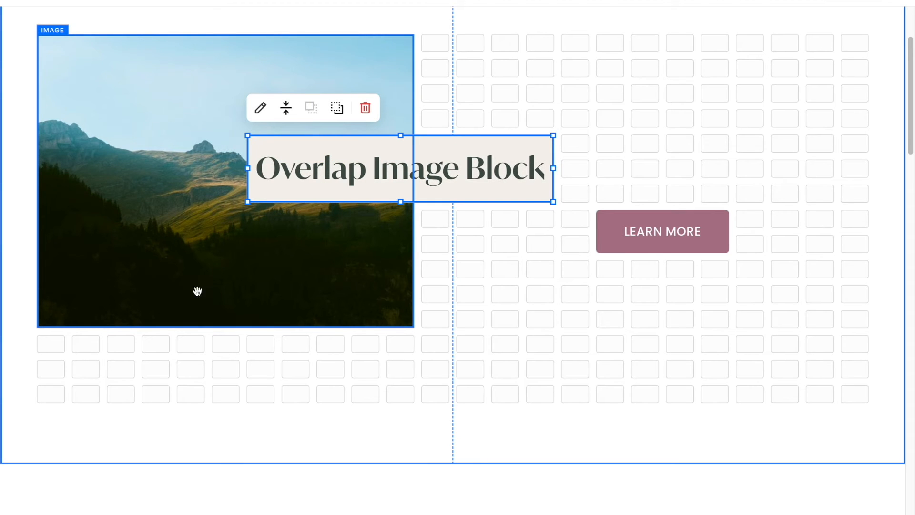
click(198, 365)
scroll(196, 353, up, 1)
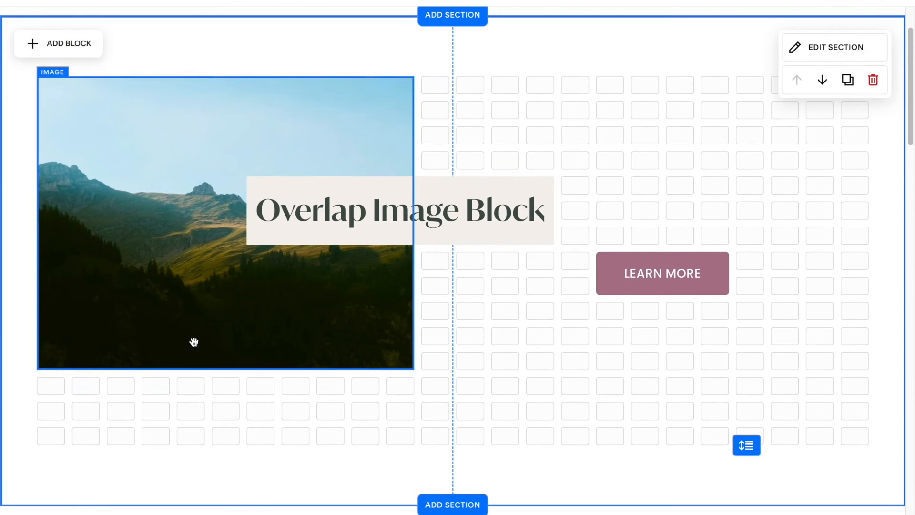
- Add a new text block and paste the paragraph text into it
click(67, 48)
click(76, 157)
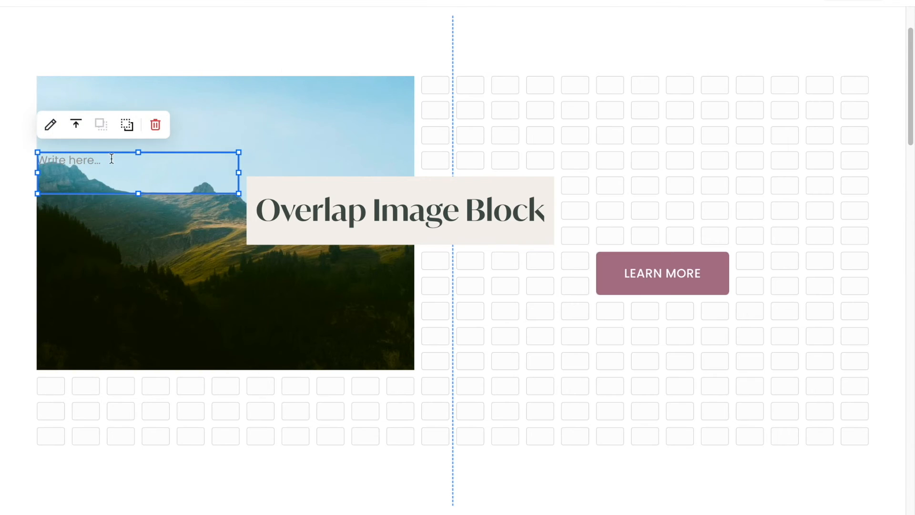
click(111, 158)
text(Insert paragraph text for overlap image in here.)
key(Escape)
- Move the paragraph block onto the image just below the heading and narrow it to the image's edge
drag(269, 206, 307, 262)
drag(448, 275, 401, 270)
- Select the paragraph text and set its colour to white
double_click(293, 272)
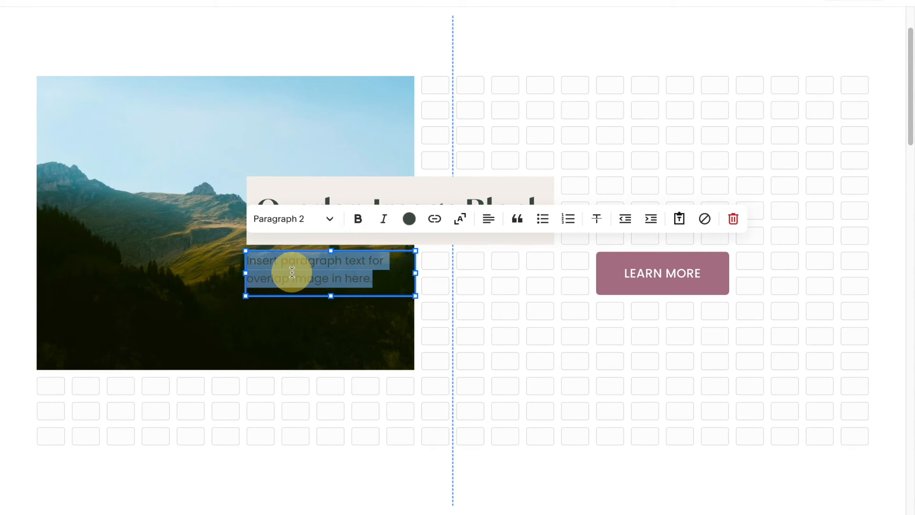
click(409, 219)
click(345, 291)
- Move the Learn More button onto the image below the paragraph and resize it to fit
click(640, 271)
drag(642, 279, 299, 324)
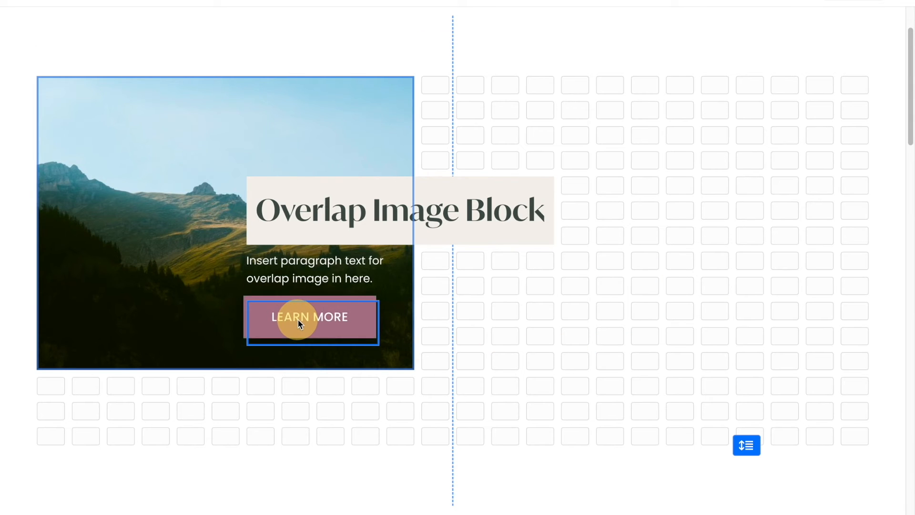
click(469, 361)
drag(363, 325, 323, 326)
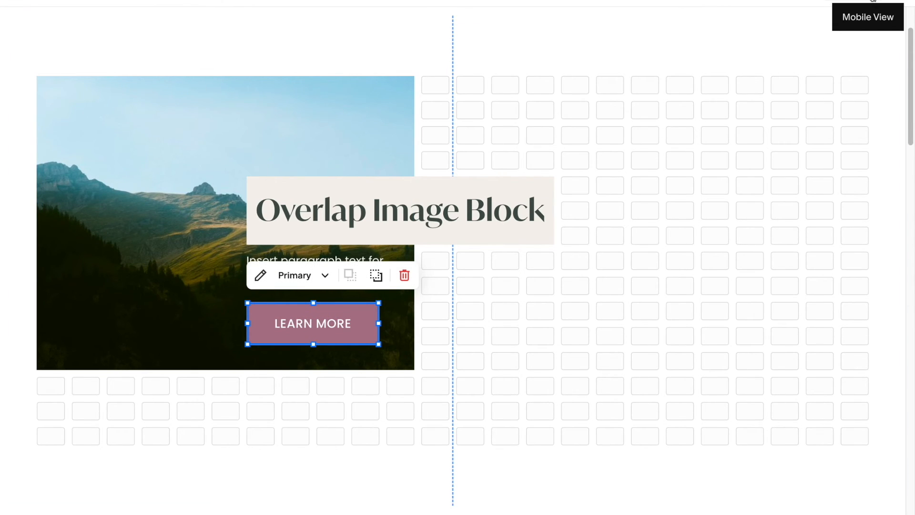
- Switch to mobile view and place the heading over the lower part of the image
click(873, 2)
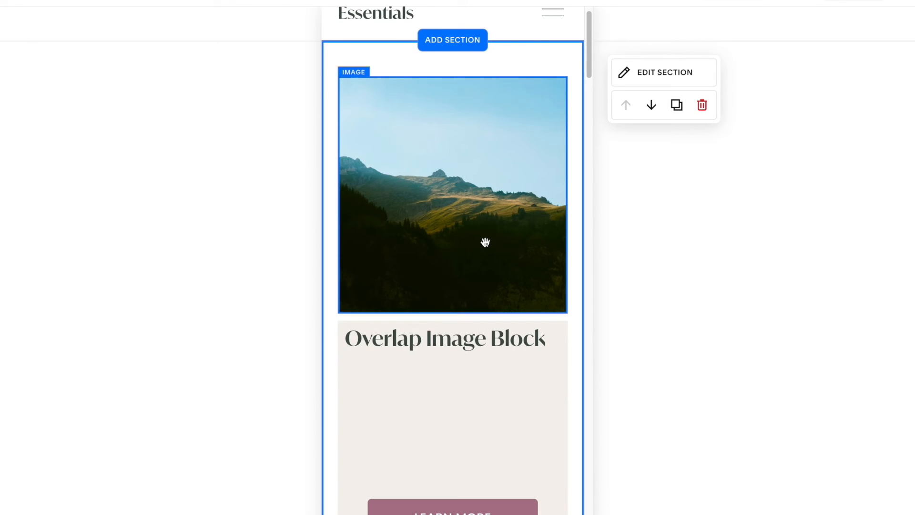
scroll(451, 367, down, 3)
click(455, 339)
drag(454, 442, 455, 258)
click(646, 262)
click(647, 291)
click(492, 362)
drag(481, 257, 483, 55)
drag(568, 48, 500, 63)
scroll(501, 65, up, 3)
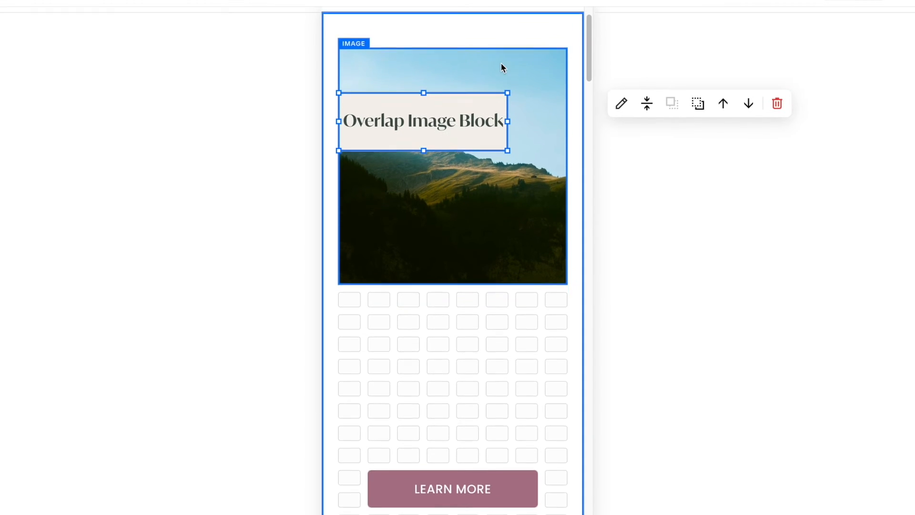
click(460, 149)
drag(461, 149, 473, 263)
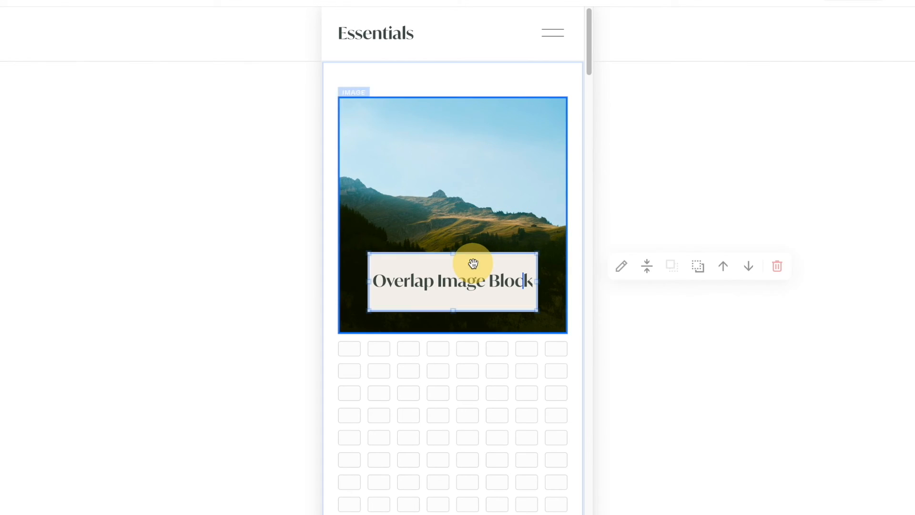
click(459, 386)
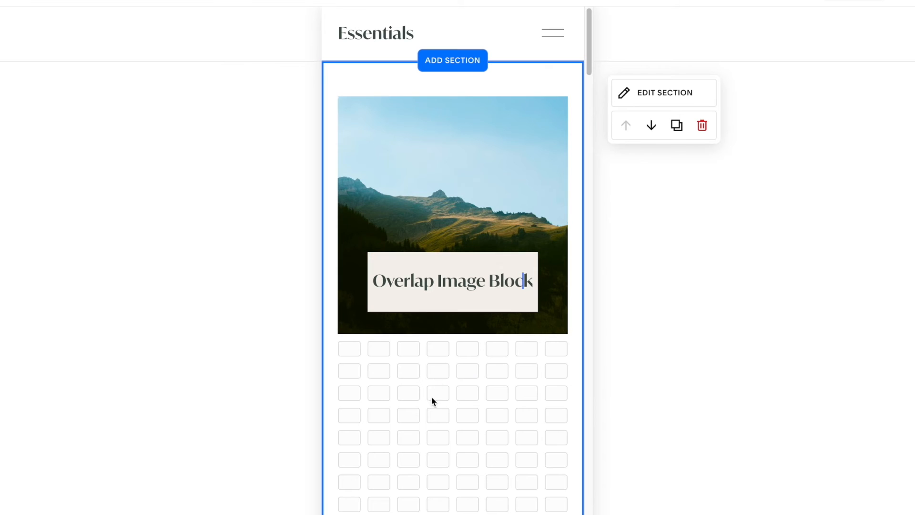
- In mobile view, stack the paragraph and button over the image beneath the heading and resize the image
scroll(437, 482, down, 3)
drag(437, 473, 426, 122)
scroll(440, 234, up, 2)
drag(442, 329, 442, 219)
drag(360, 223, 382, 219)
drag(568, 223, 525, 221)
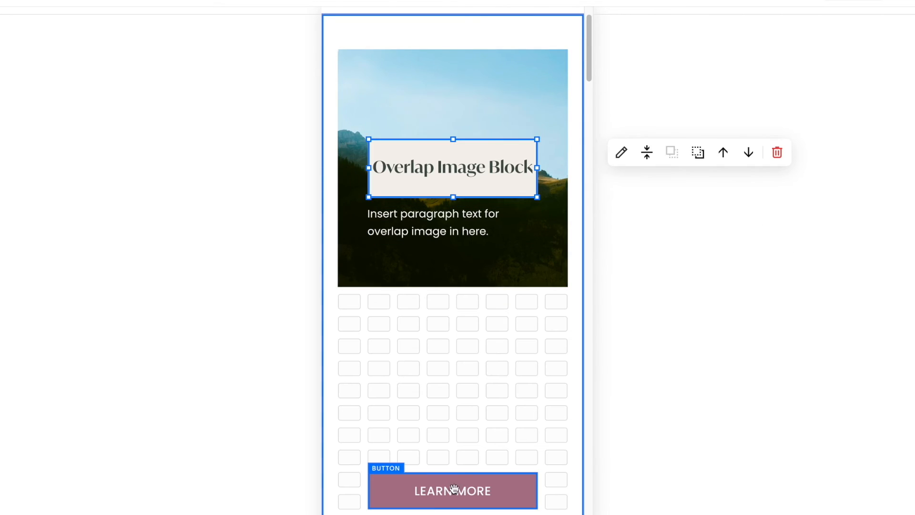
drag(454, 488, 454, 266)
click(566, 285)
drag(566, 286, 518, 339)
drag(423, 49, 451, 65)
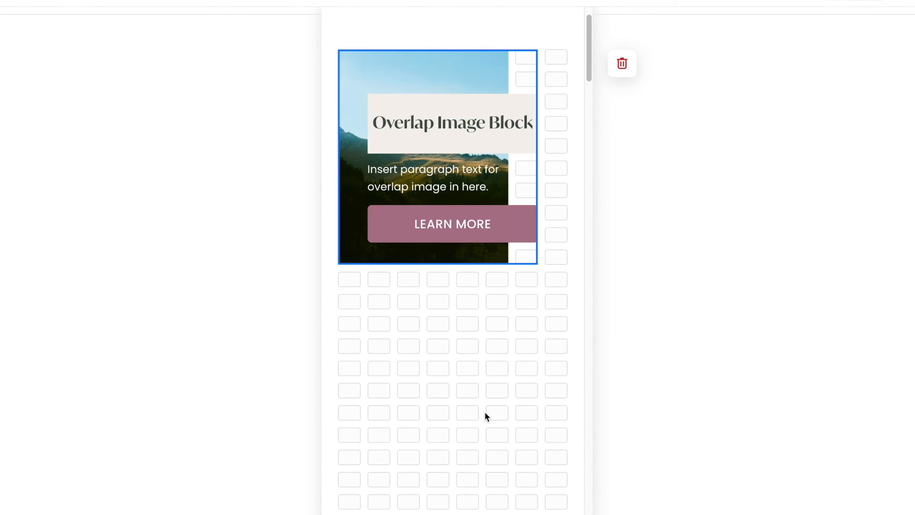
- Shorten the mobile section's height and switch back to desktop view
scroll(486, 416, down, 3)
mouse_move(551, 420)
mouse_down()
mouse_move(547, 147)
mouse_move(550, 323)
mouse_up()
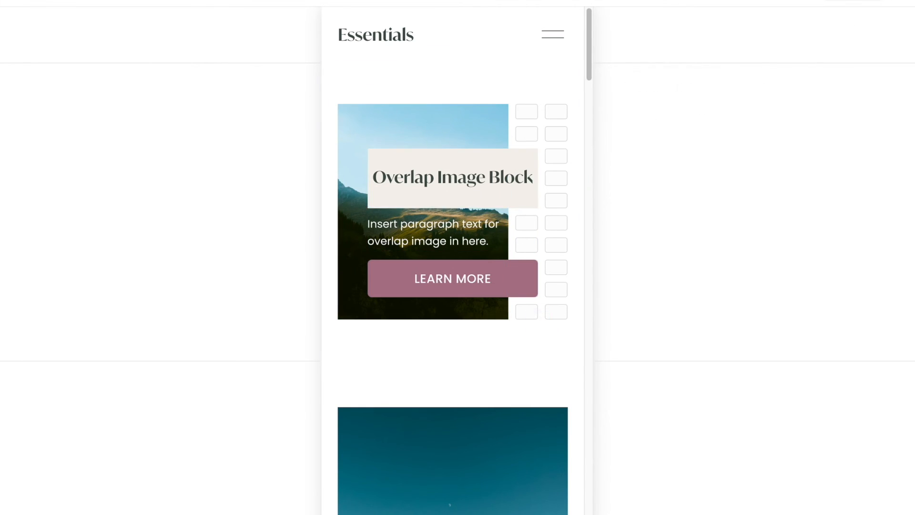
click(839, 1)
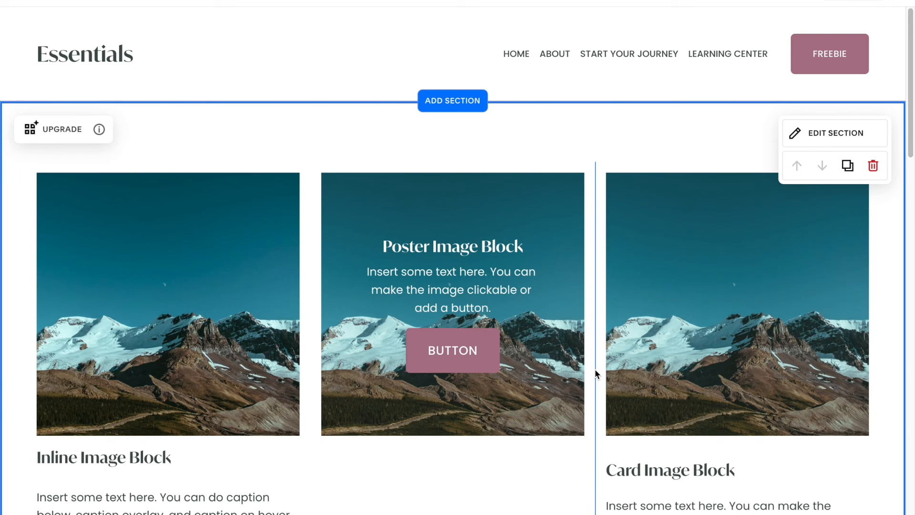
- Duplicate the original image block section and upgrade the copy to the grid layout
scroll(370, 443, down, 3)
scroll(370, 443, down, 2)
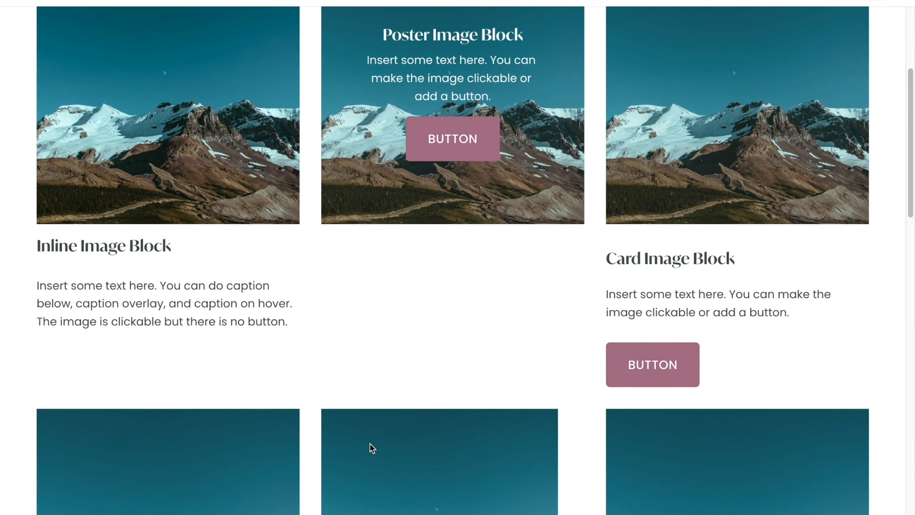
scroll(374, 440, down, 1)
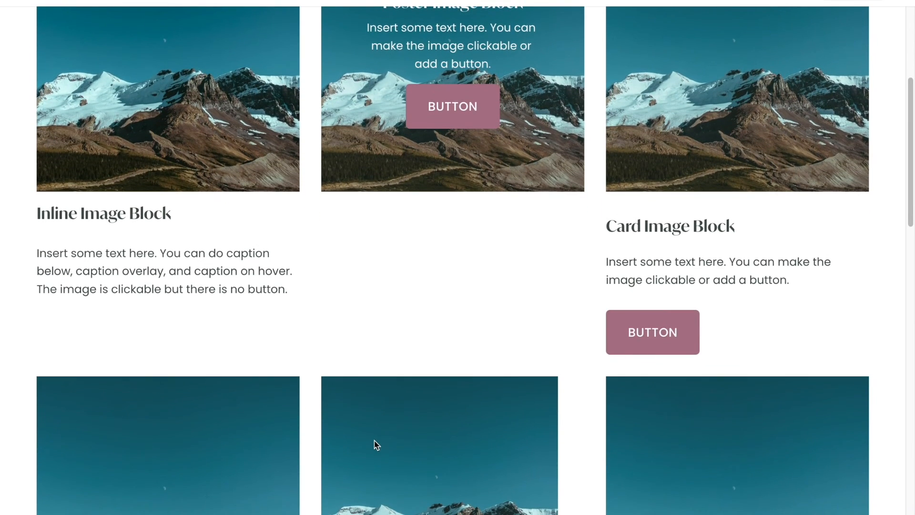
scroll(374, 441, down, 1)
scroll(374, 440, up, 6)
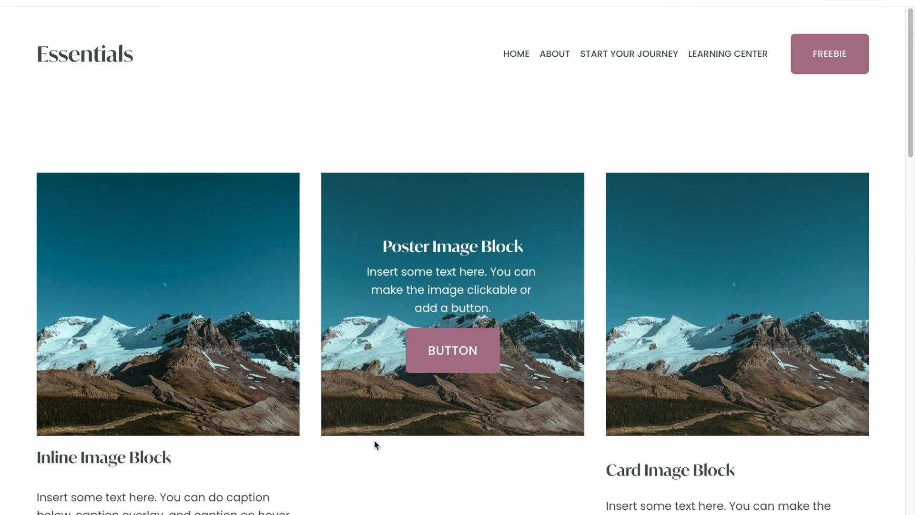
click(343, 332)
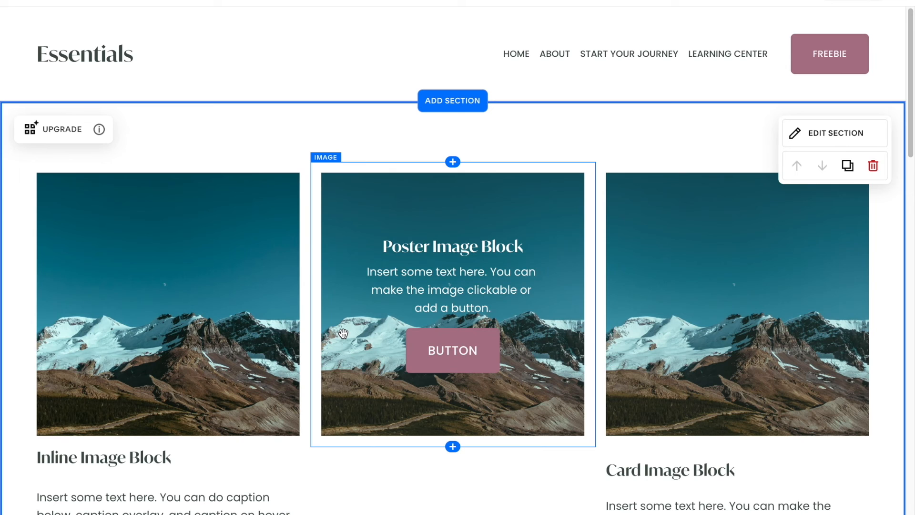
click(846, 167)
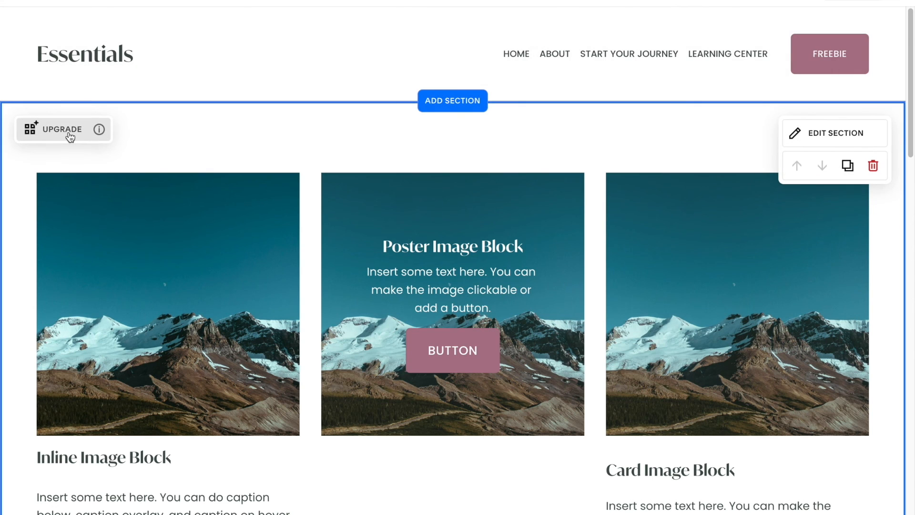
click(70, 136)
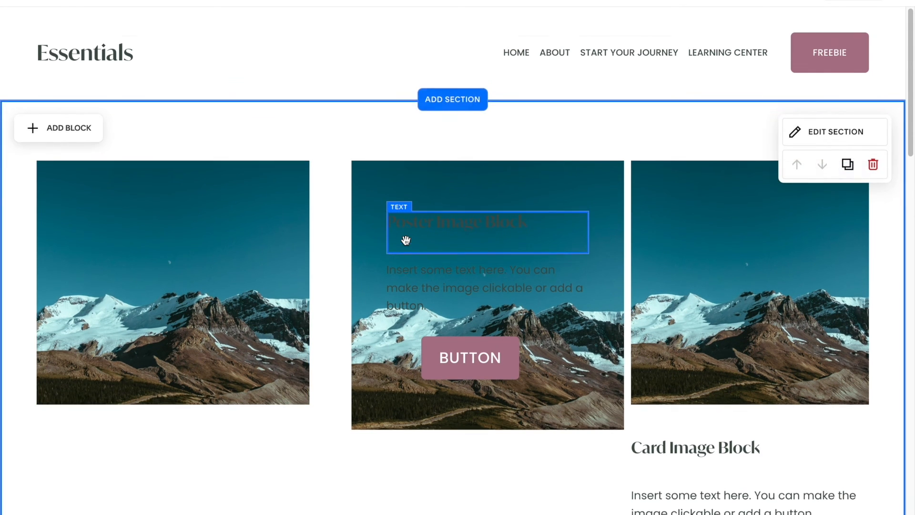
- Move the Overlap Image Block heading to sit left-aligned directly below its image
scroll(405, 239, down, 2)
scroll(406, 239, down, 10)
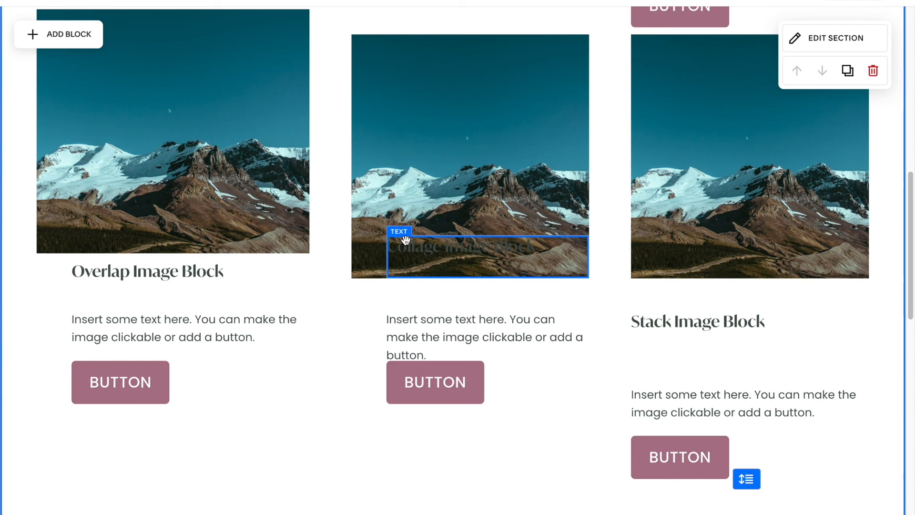
drag(240, 271, 214, 218)
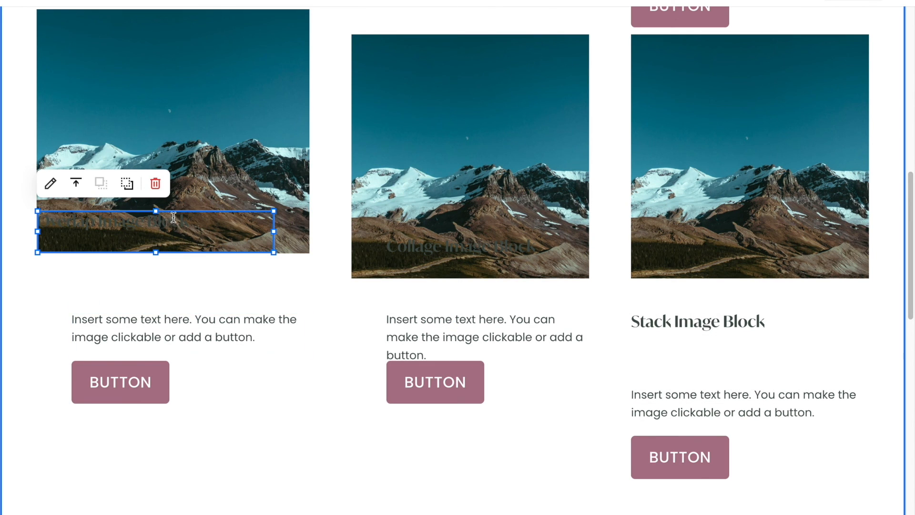
drag(172, 210, 184, 259)
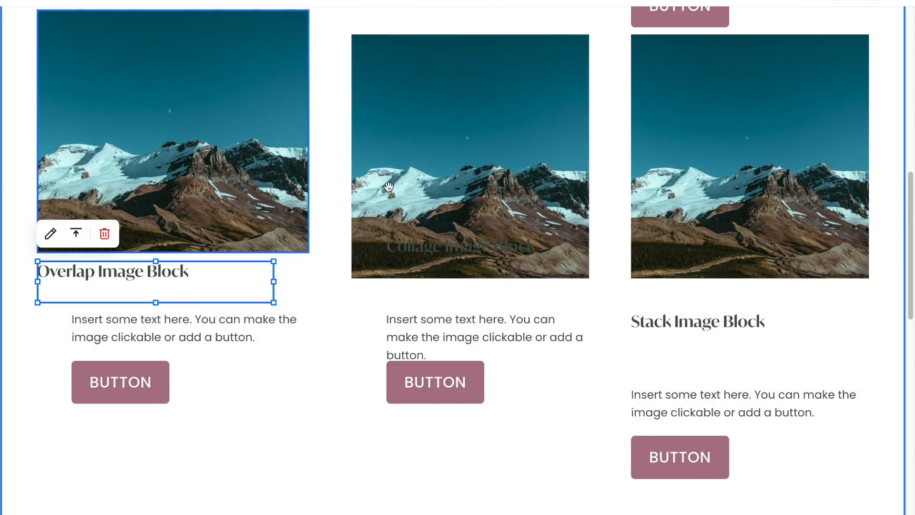
- Preview the upgraded section in mobile view and return to desktop view
scroll(389, 187, up, 5)
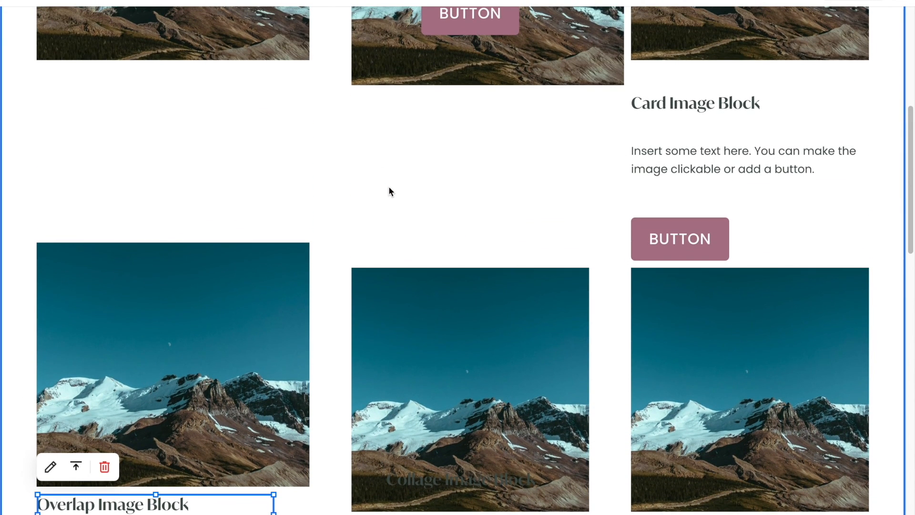
scroll(389, 188, up, 5)
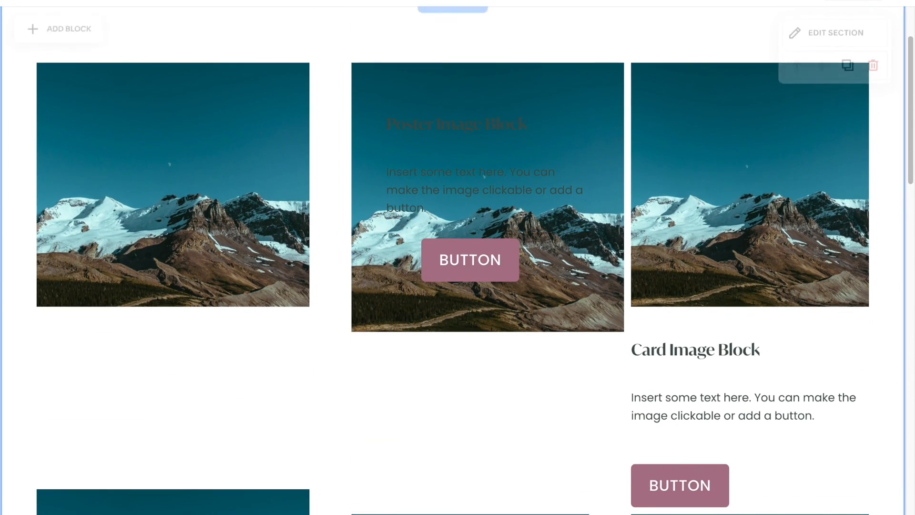
click(870, 2)
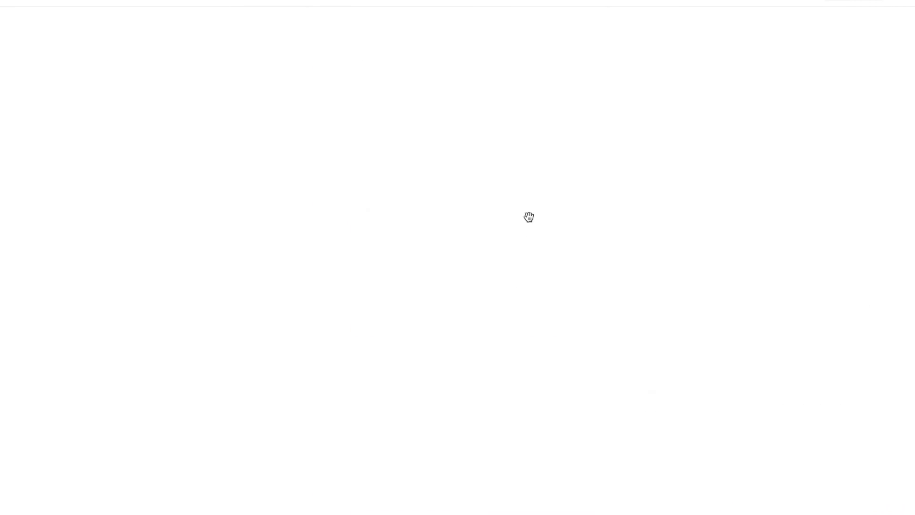
scroll(519, 230, down, 10)
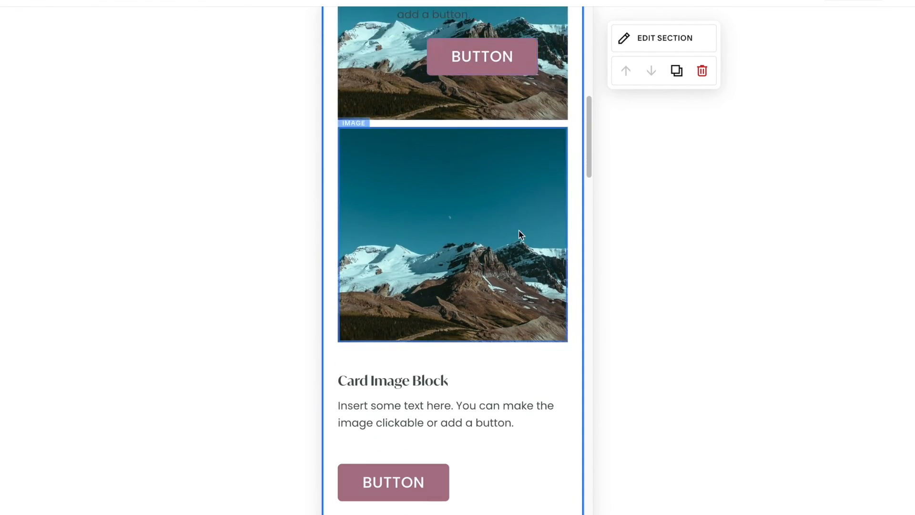
click(859, 2)
scroll(563, 206, up, 9)
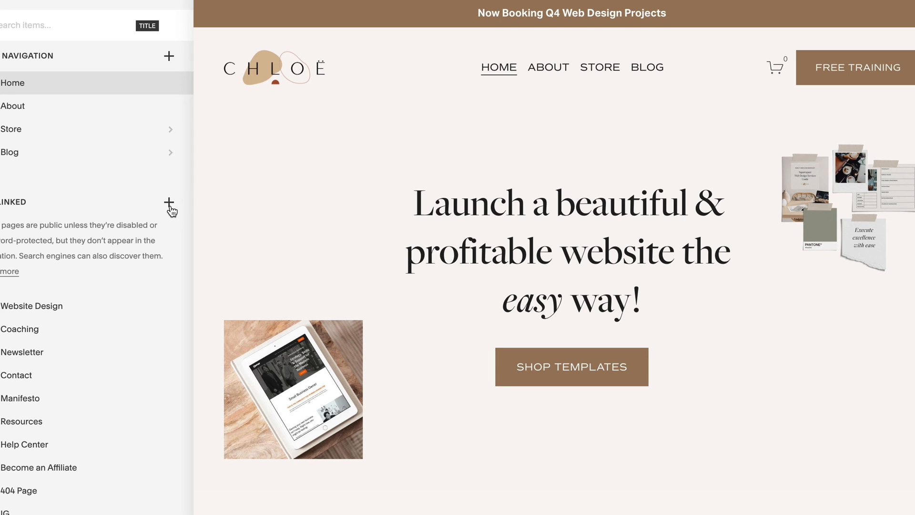
click(168, 201)
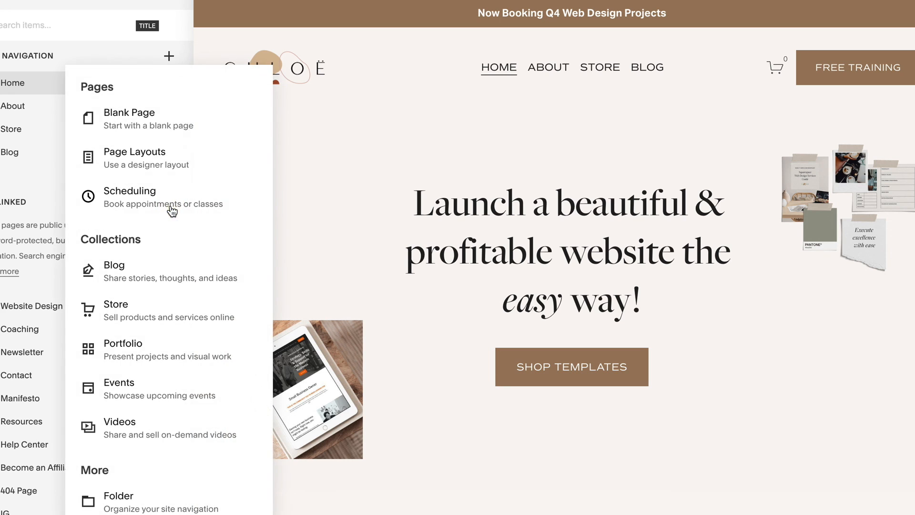
click(168, 117)
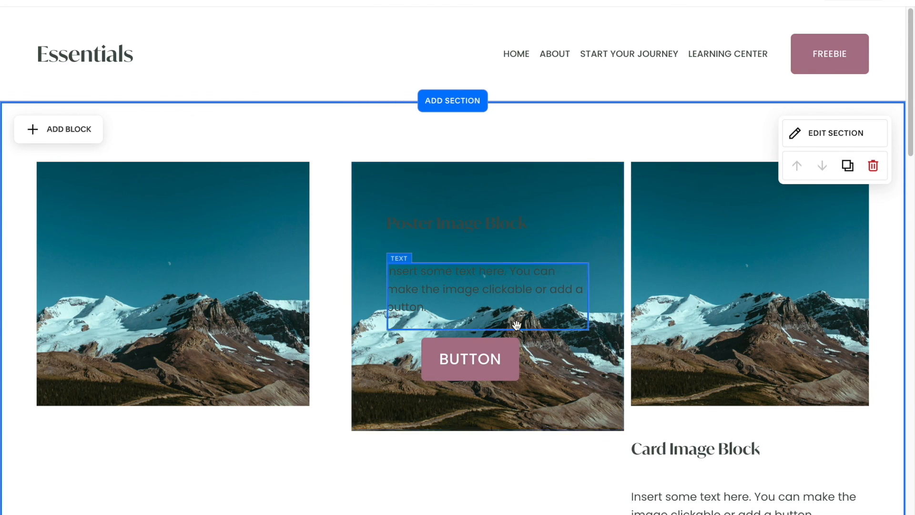
scroll(477, 286, down, 2)
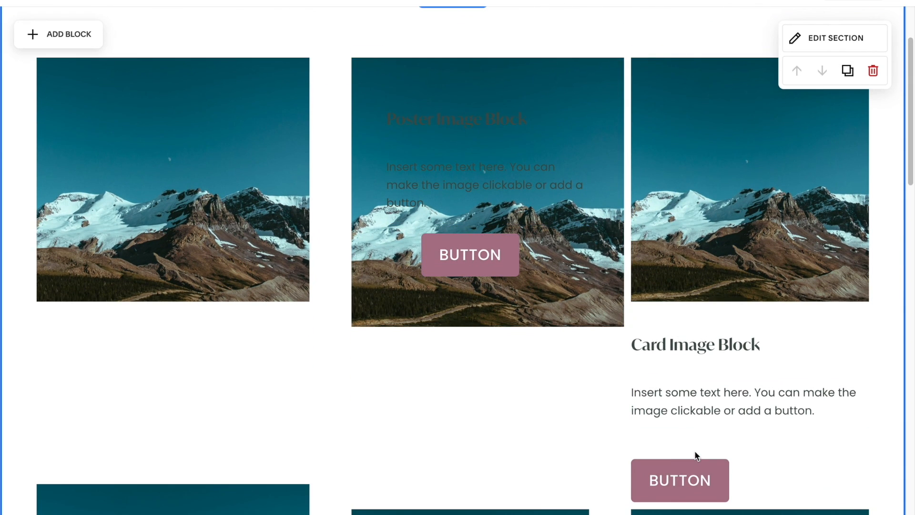